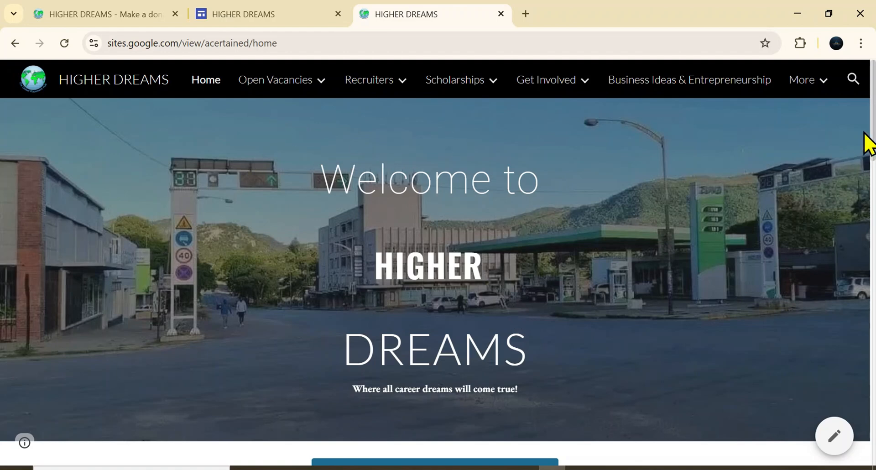
Step: Browse the published HIGHER DREAMS site's home page and its navigation menus
scroll(872, 201, down, 1)
scroll(871, 201, down, 5)
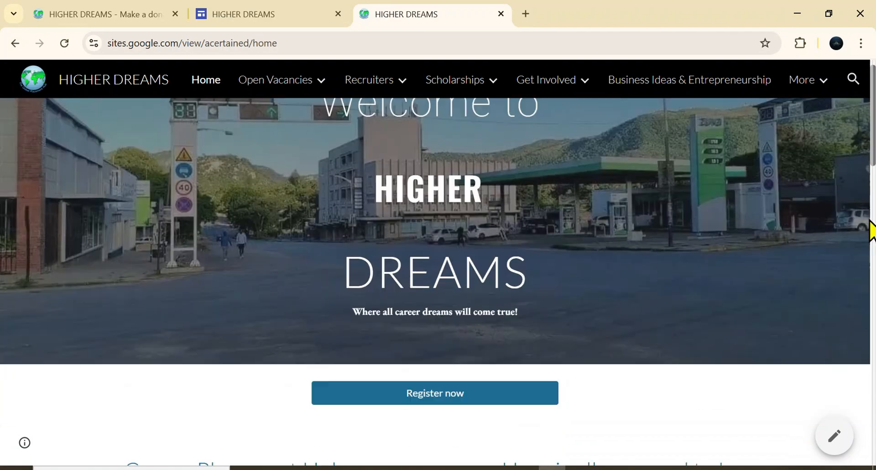
scroll(872, 200, up, 3)
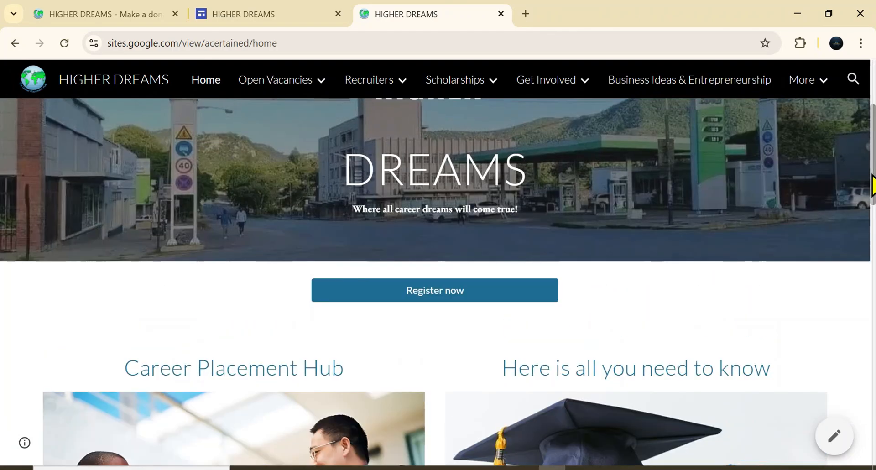
mouse_move(383, 90)
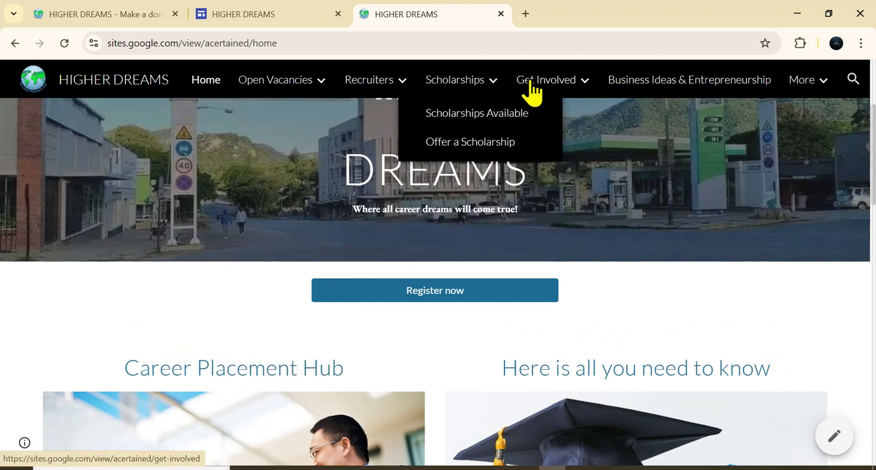
mouse_move(562, 86)
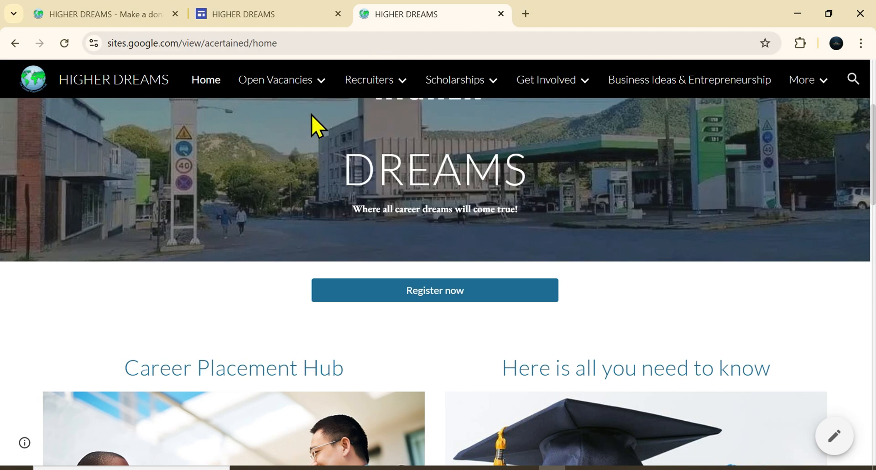
mouse_move(286, 84)
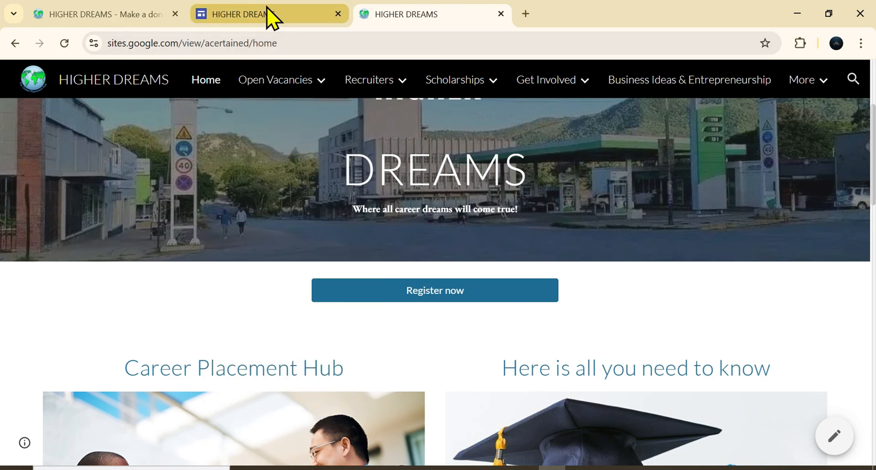
Step: Switch to the site being edited, browse the preview's Education and Healthcare Vacancies submenus, and exit the preview
click(272, 17)
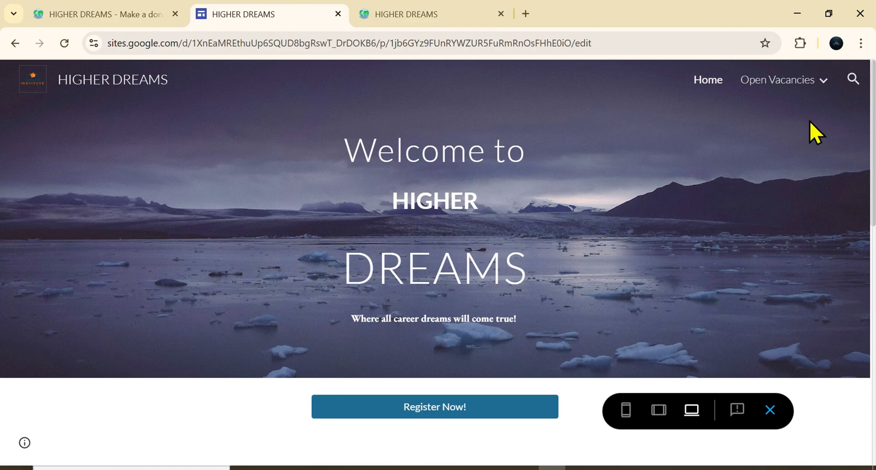
mouse_move(748, 91)
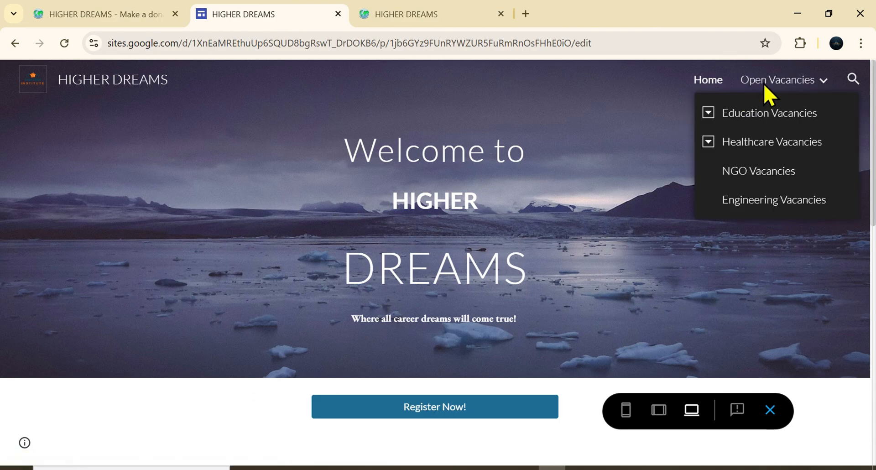
click(708, 114)
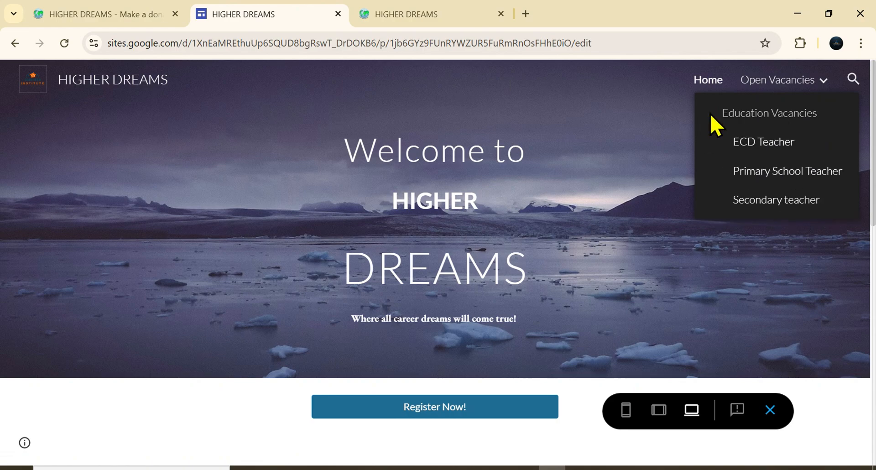
click(709, 114)
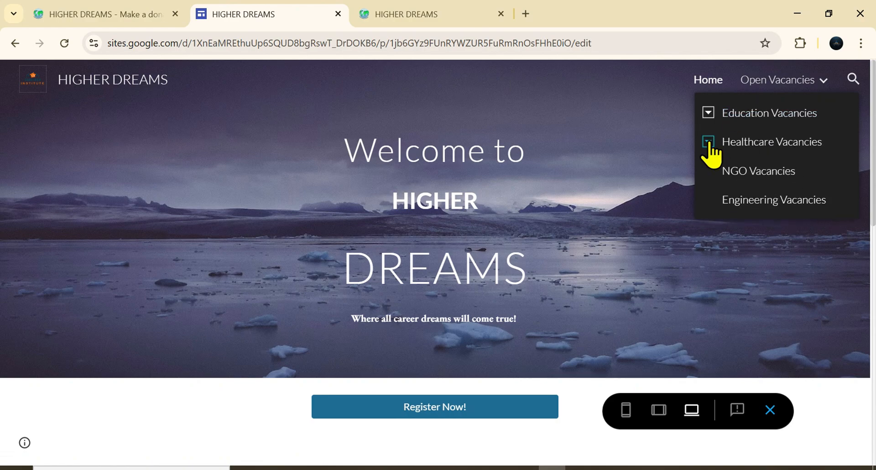
click(709, 142)
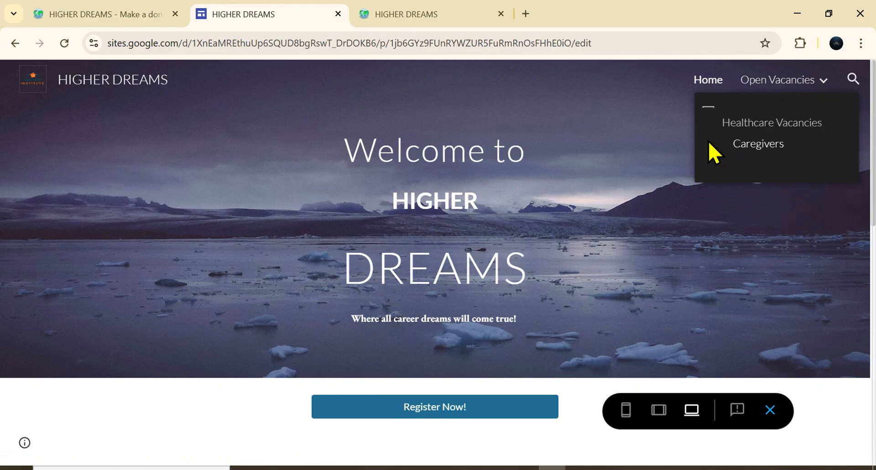
click(723, 117)
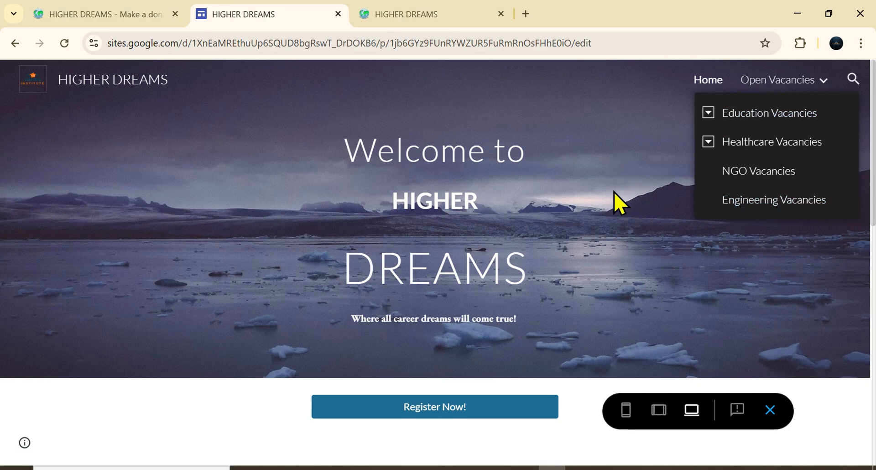
scroll(620, 202, down, 6)
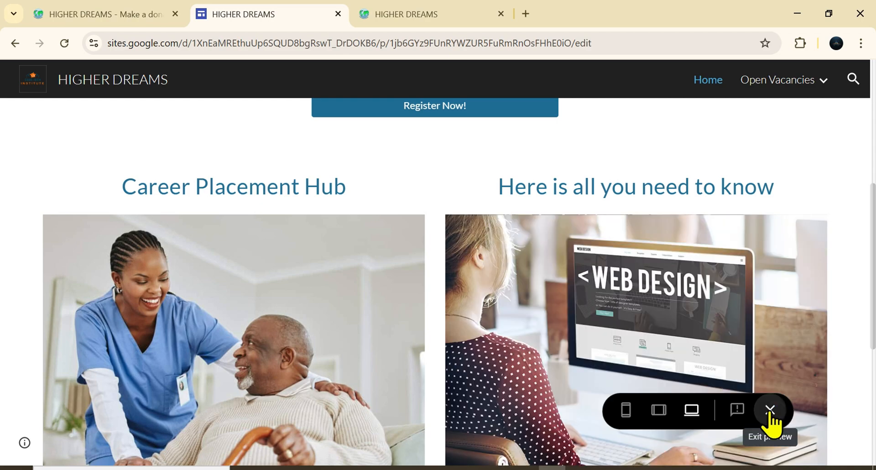
click(769, 410)
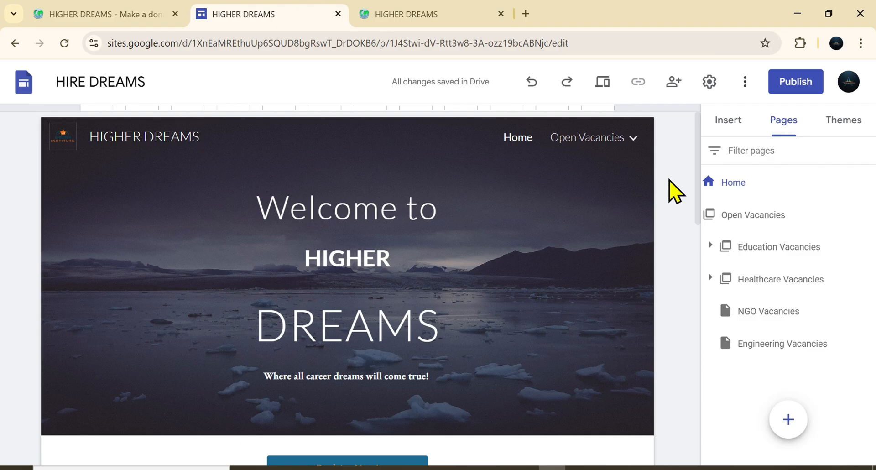
Step: Add a new menu section named Recruiter's Portfolio to the site's pages
mouse_move(789, 416)
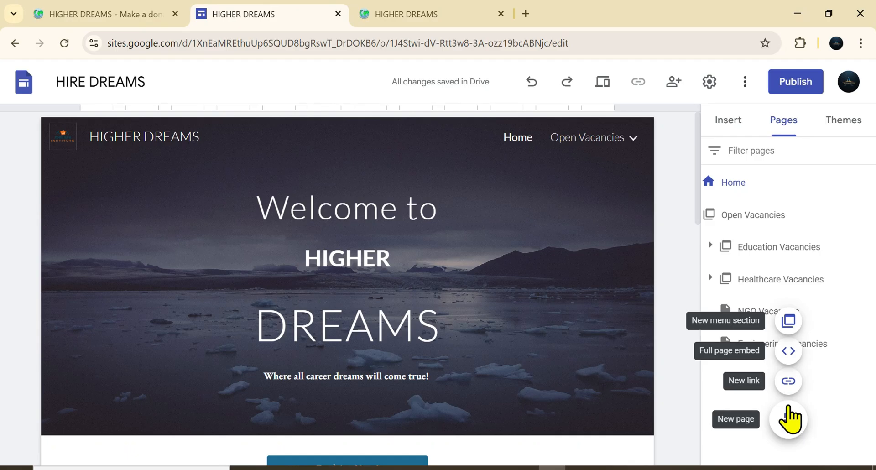
click(787, 325)
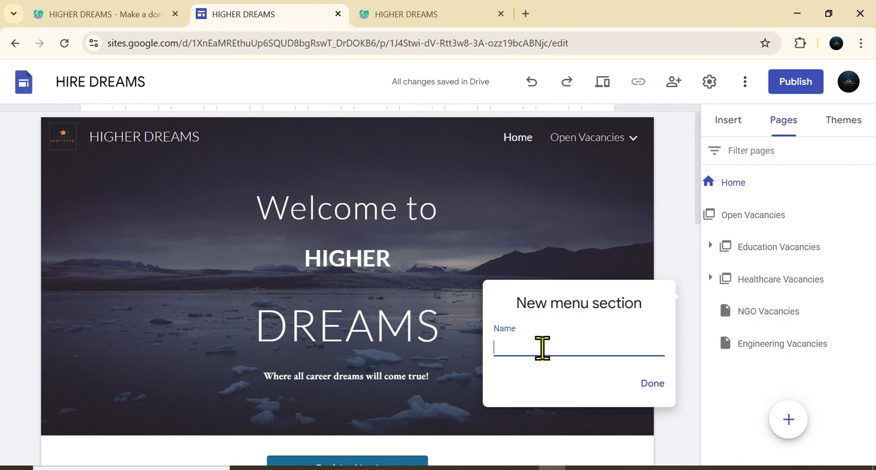
key(Caps_Lock)
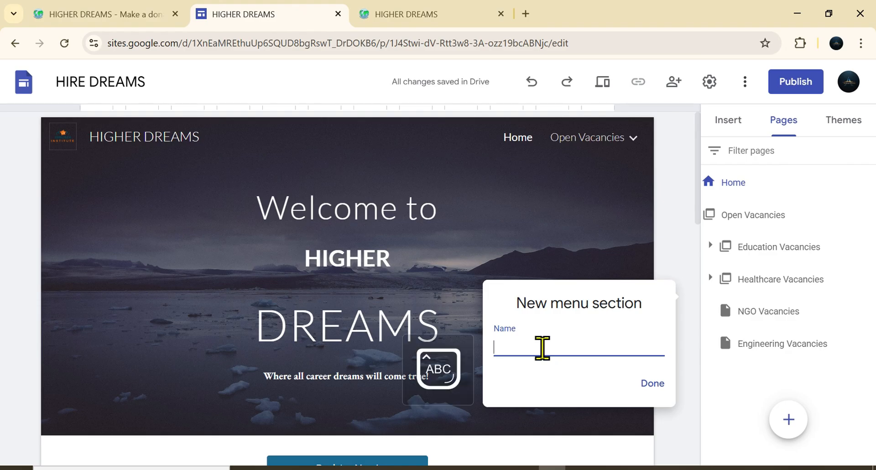
text(R)
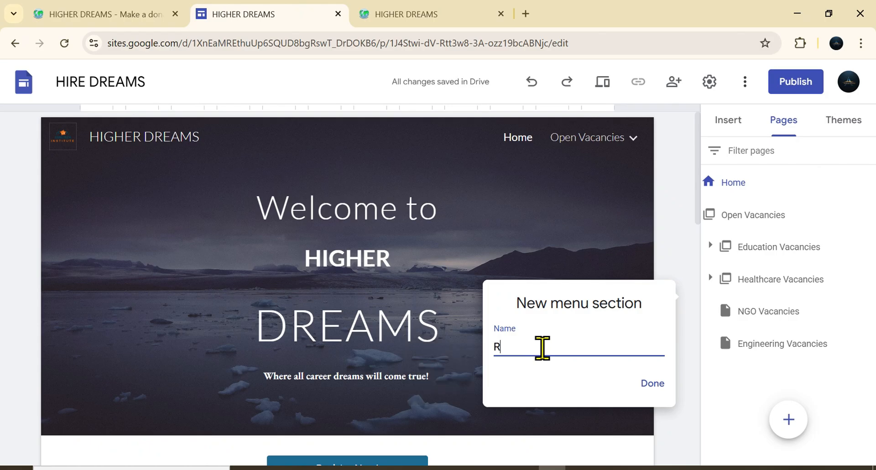
key(Caps_Lock)
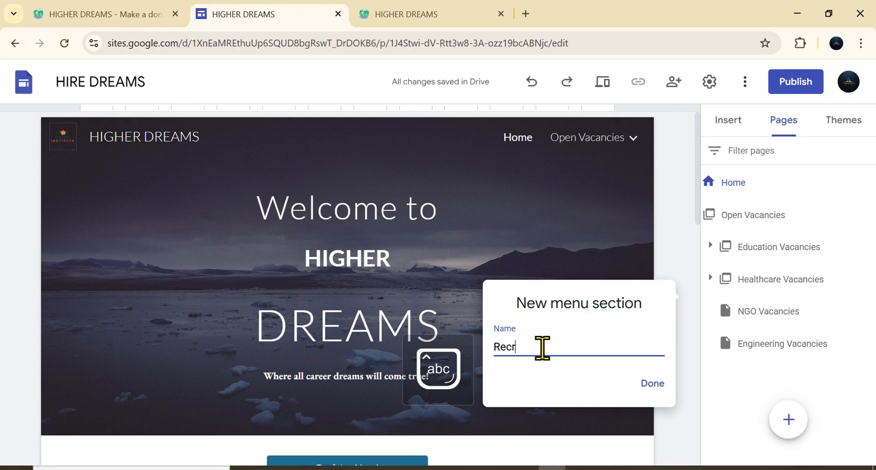
text(ecruiter)
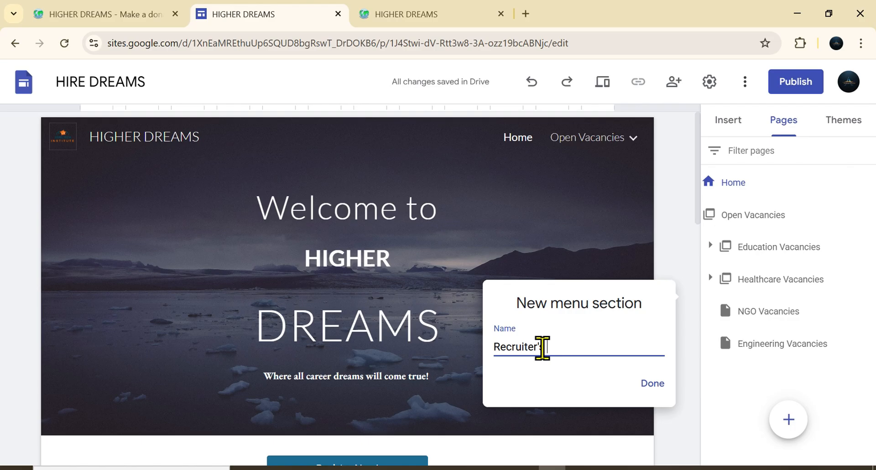
text('s)
key(Caps_Lock)
text(P)
key(Caps_Lock)
text(ortfo)
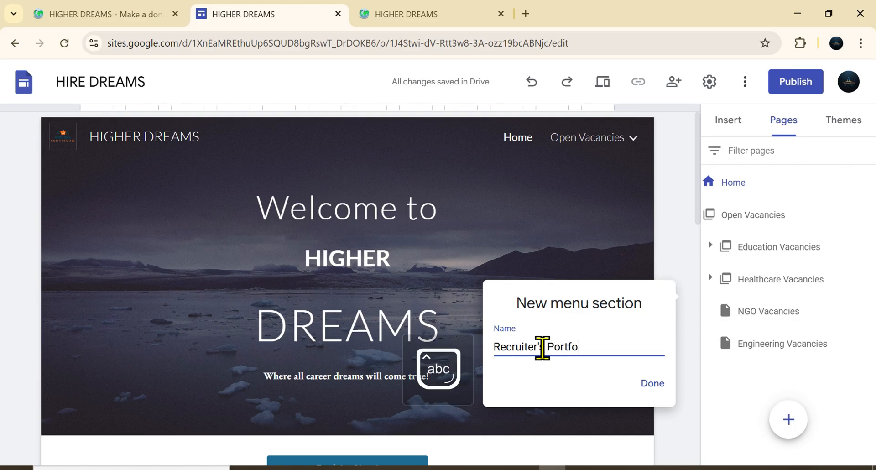
text(lio)
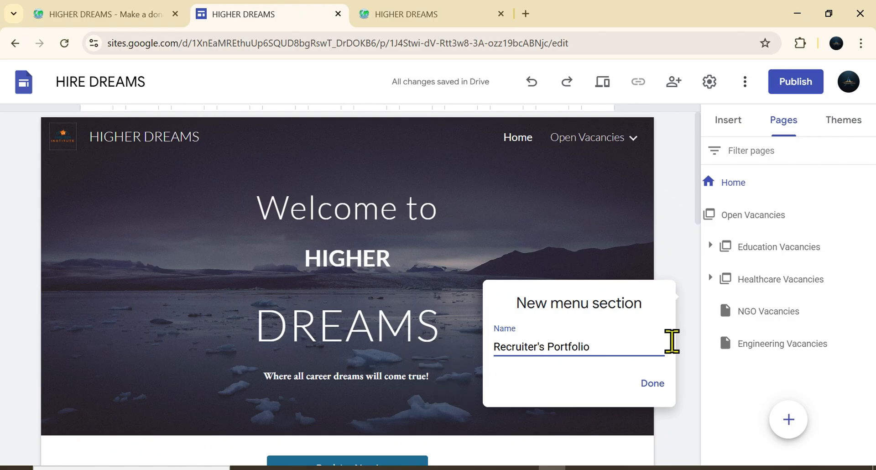
click(650, 383)
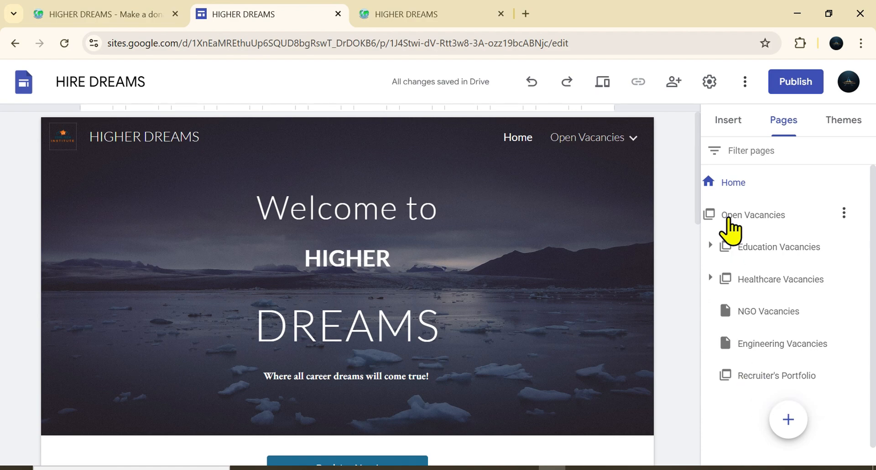
Step: Move the Recruiter's Portfolio section to the top level of the page navigation
click(633, 138)
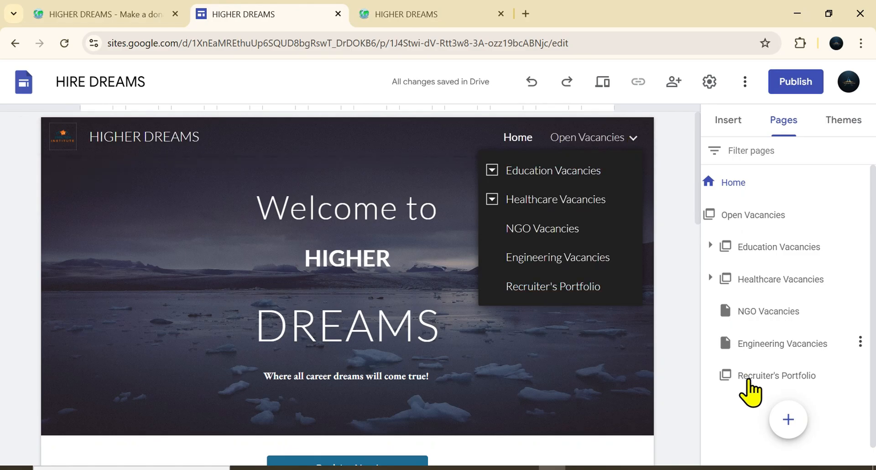
click(780, 374)
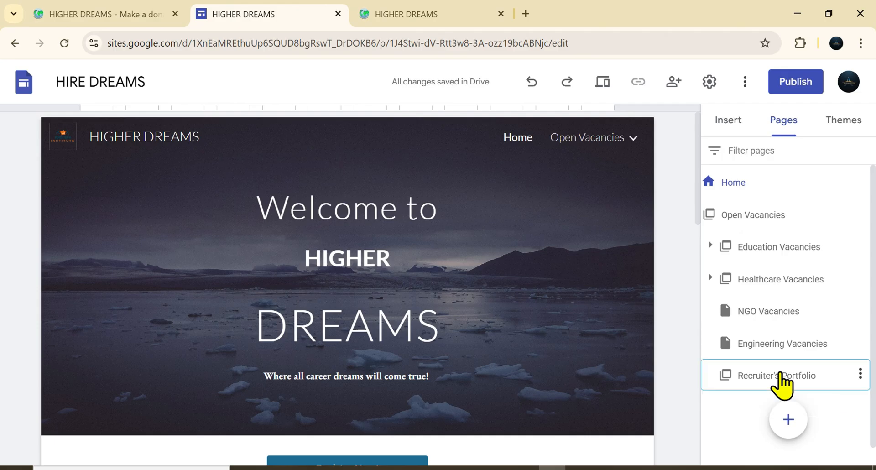
drag(780, 374, 738, 413)
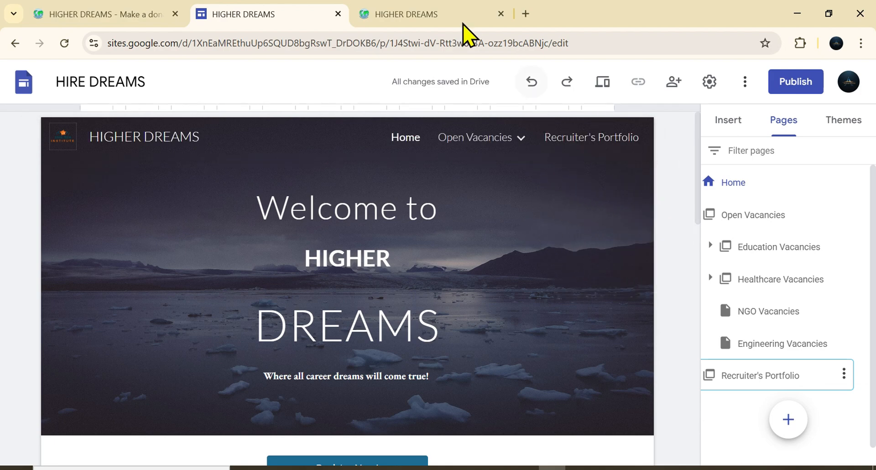
Step: Check the Recruiters submenu items on the published site, then return to the editor
click(450, 16)
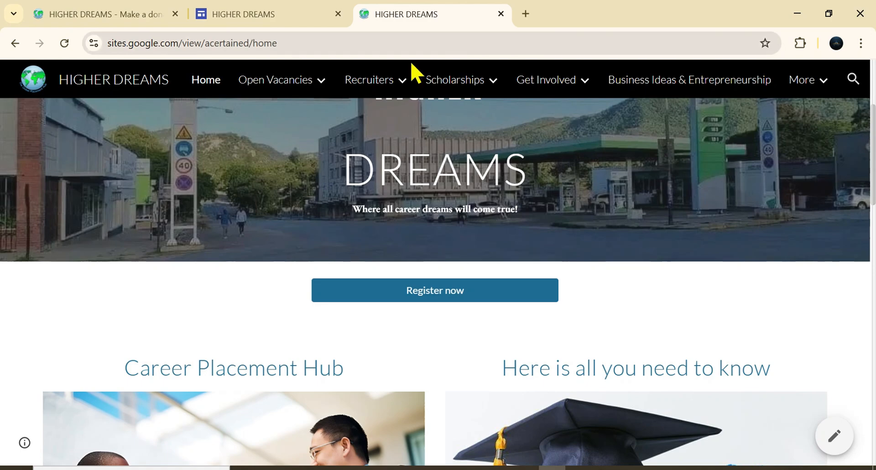
mouse_move(401, 94)
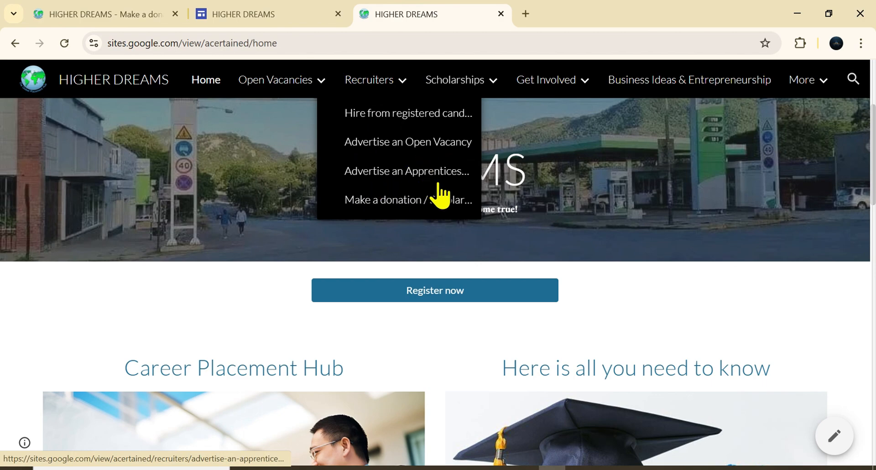
click(309, 15)
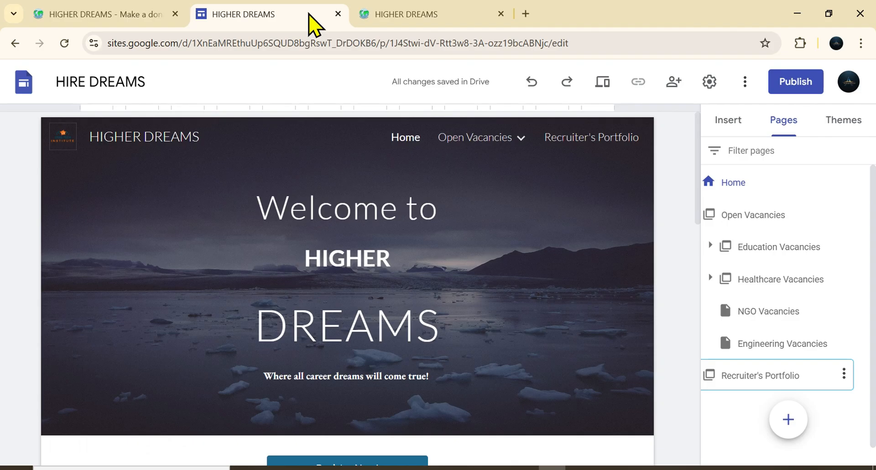
Step: Add a subpage named Hire from Registered Candidates under Recruiter's Portfolio
click(844, 373)
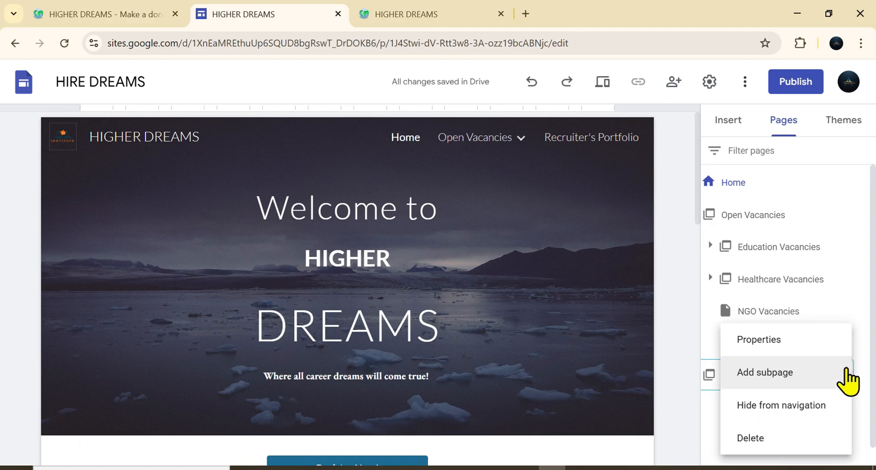
click(766, 373)
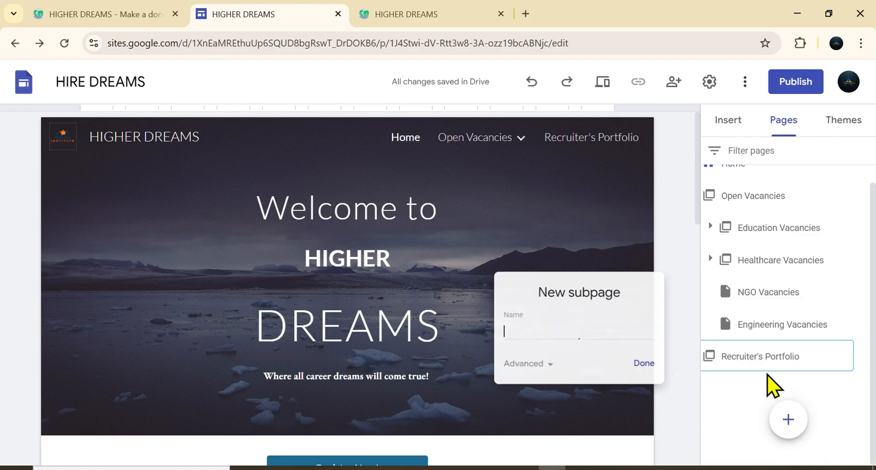
key(Caps_Lock)
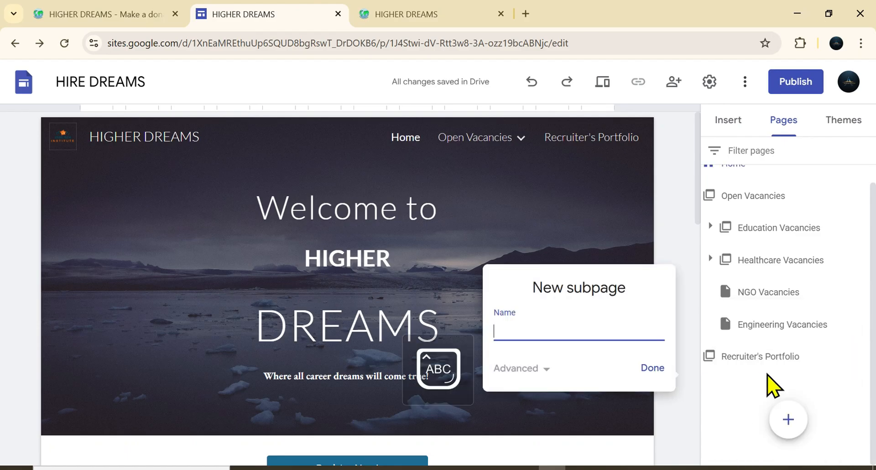
text(Hire from Registered Candidates)
click(653, 368)
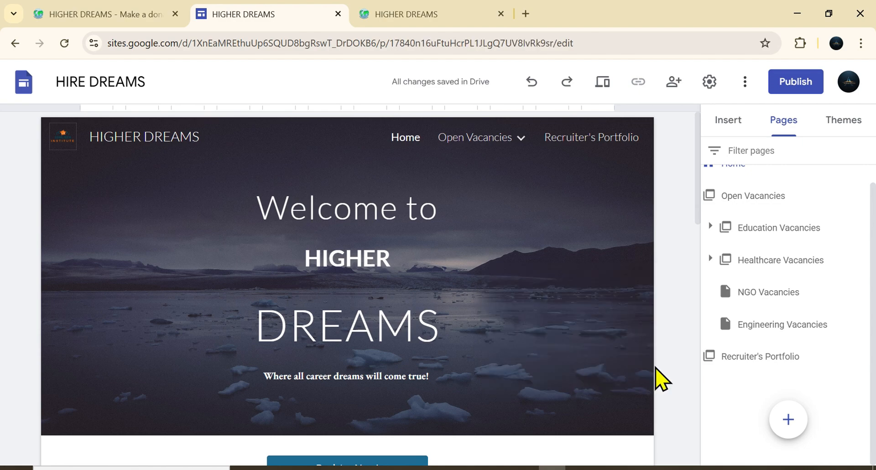
Step: Add a subpage named Advertise an Open Vacancy under Recruiter's Portfolio
click(843, 353)
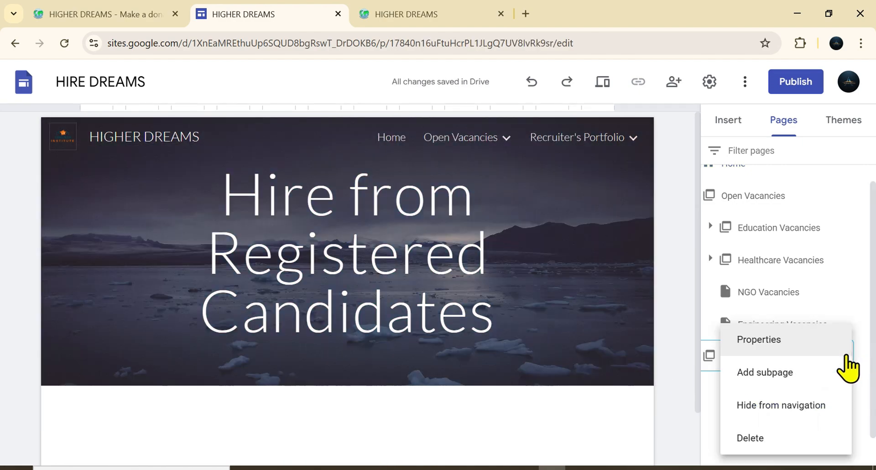
click(785, 374)
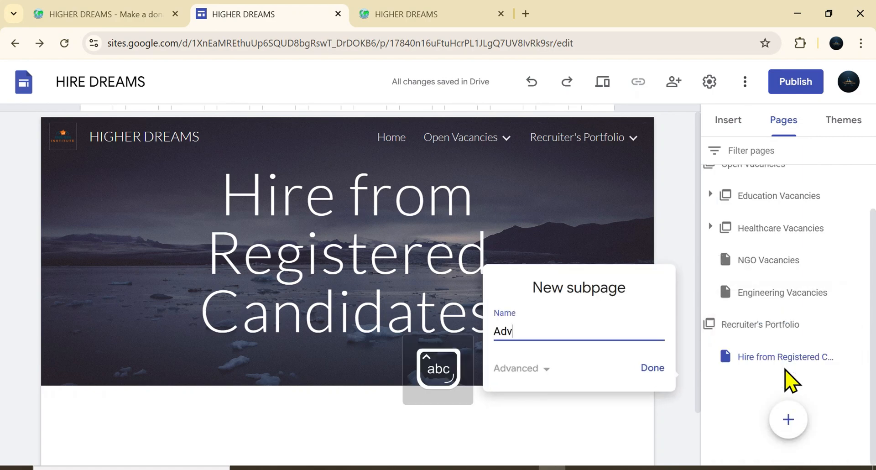
text(Advertise an Open Vacancy)
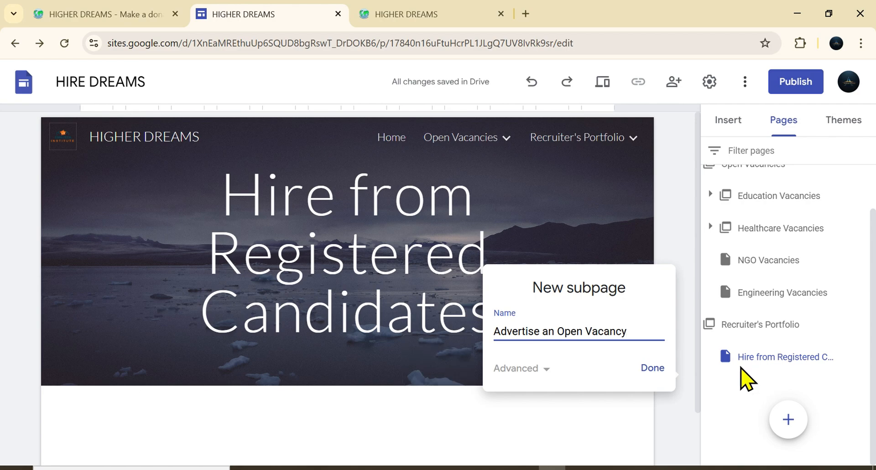
click(652, 371)
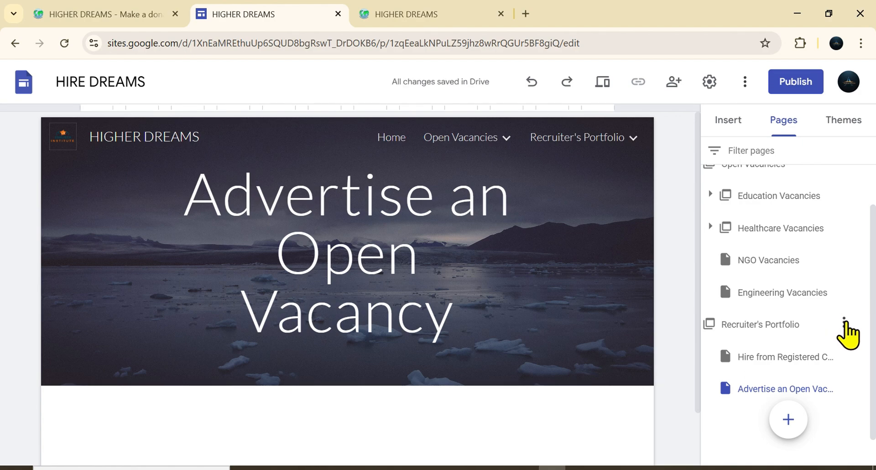
Step: Review the Recruiters dropdown on the published site again and return to the editor
click(442, 17)
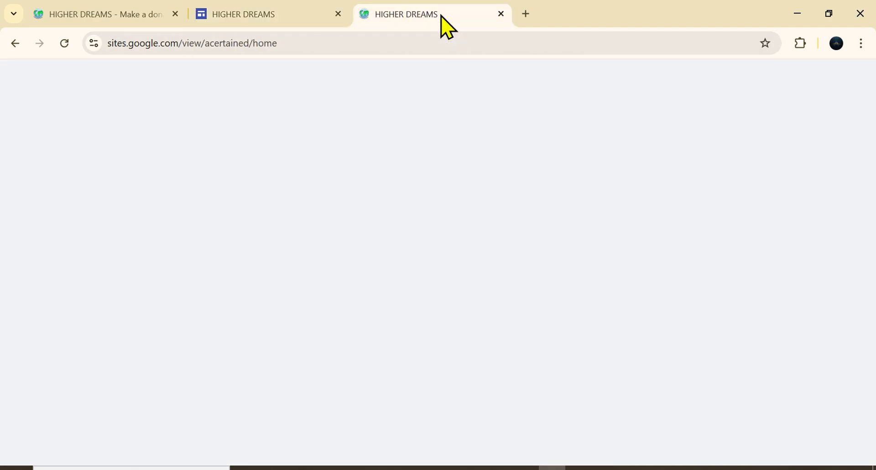
mouse_move(377, 97)
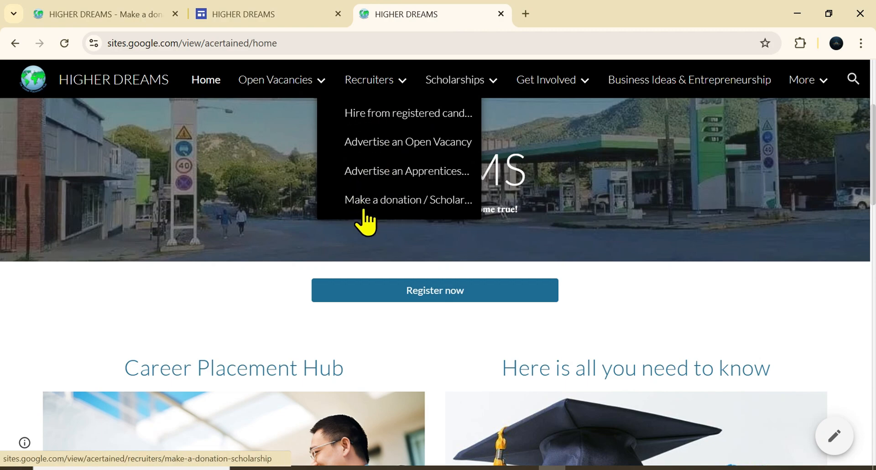
click(301, 13)
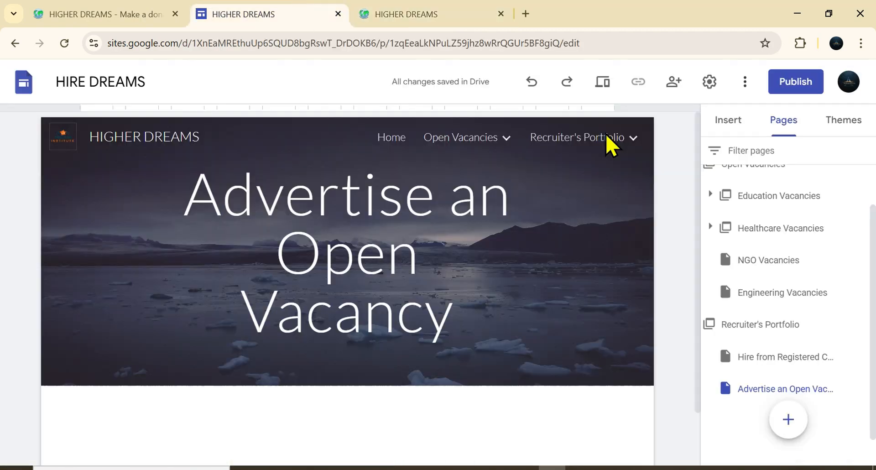
Step: Add a subpage named Make a donation under Recruiter's Portfolio
click(843, 323)
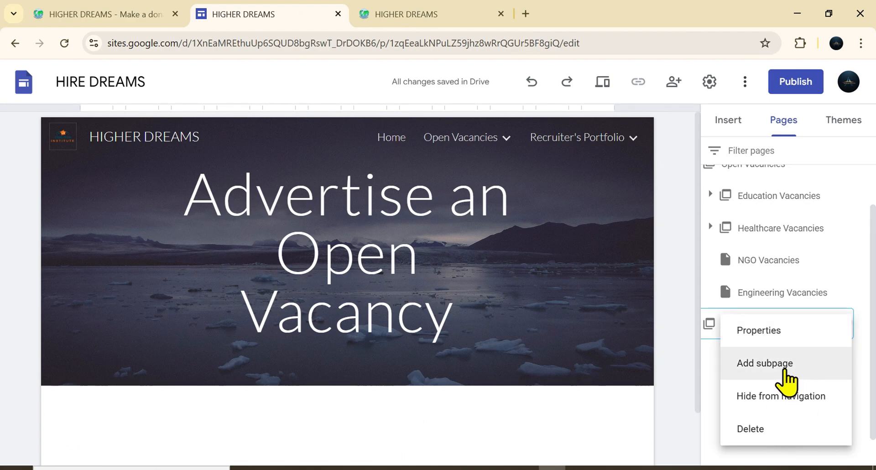
click(783, 332)
text(Make a d)
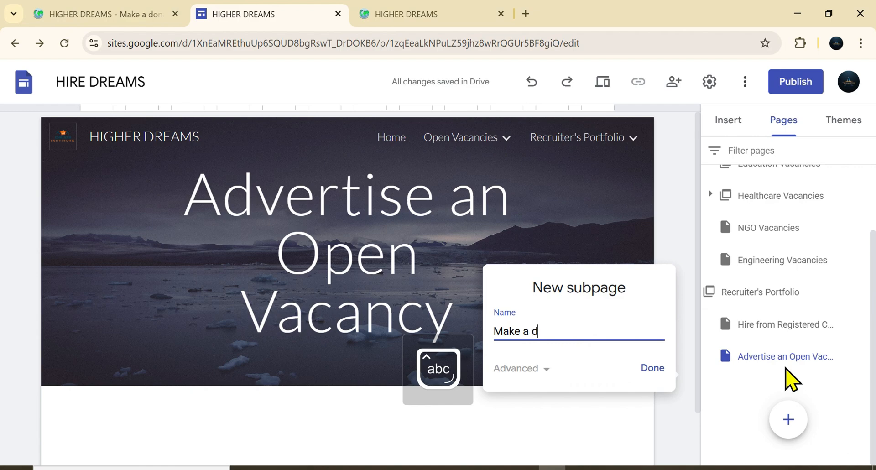
text(onation)
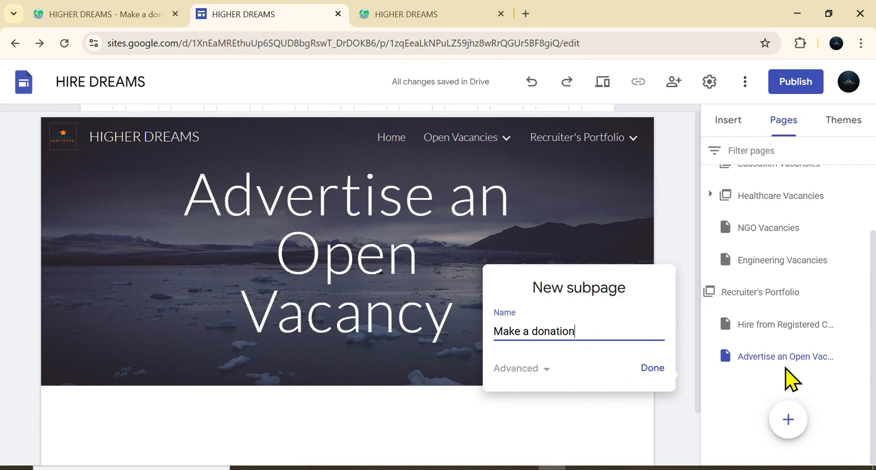
click(647, 370)
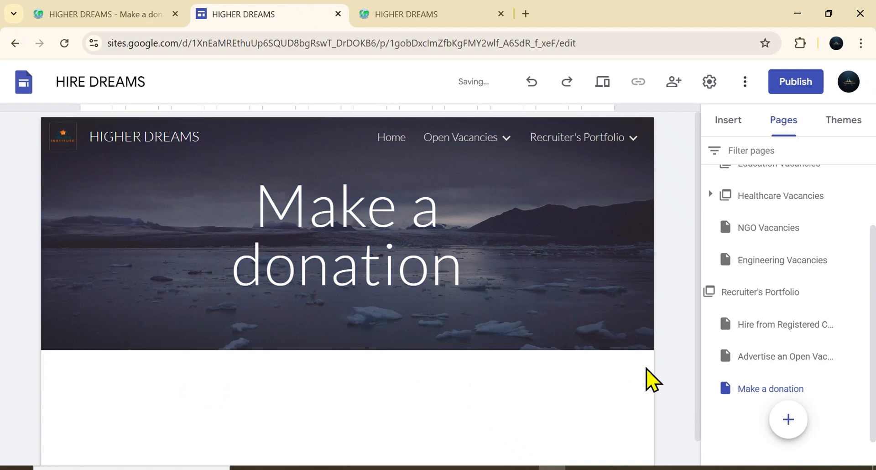
Step: Create a new top-level menu section named Scholarships
mouse_move(632, 142)
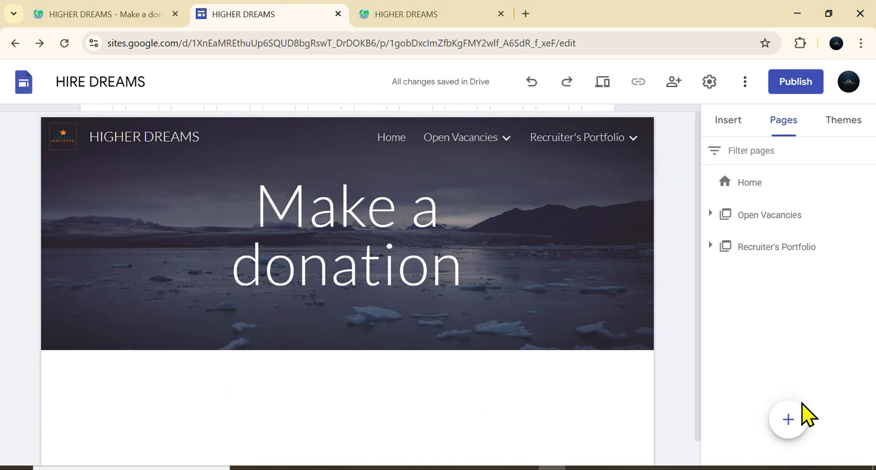
mouse_move(785, 414)
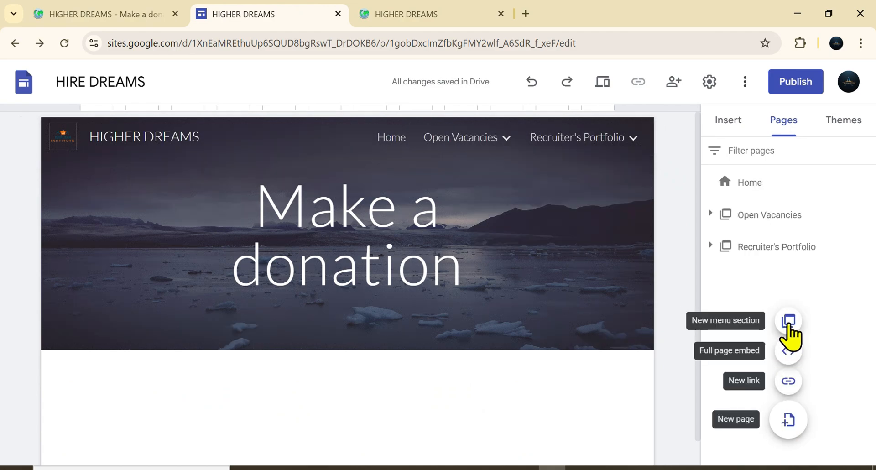
click(789, 335)
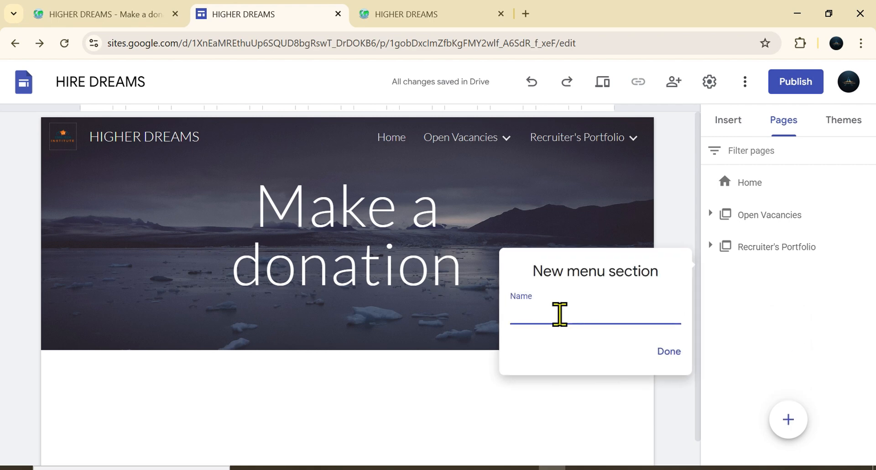
text(Schol)
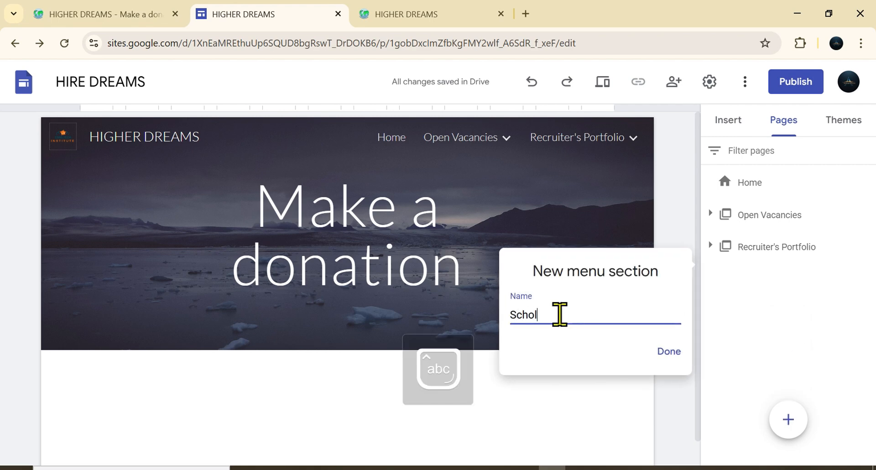
text(arships)
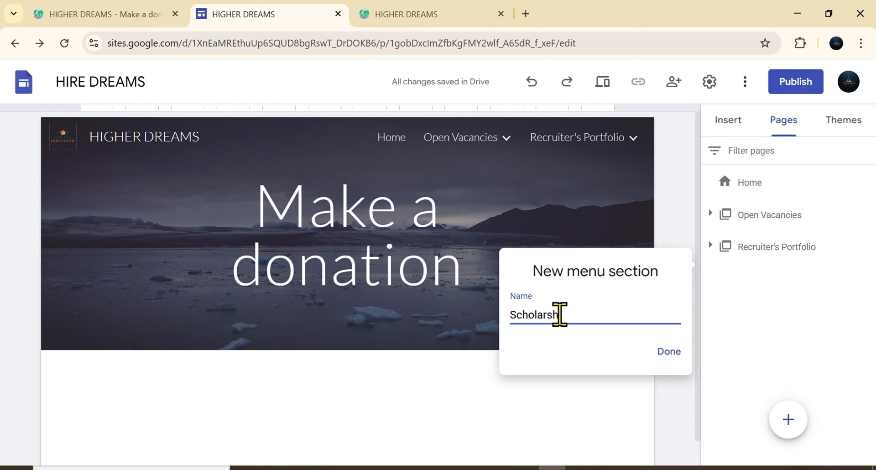
click(662, 350)
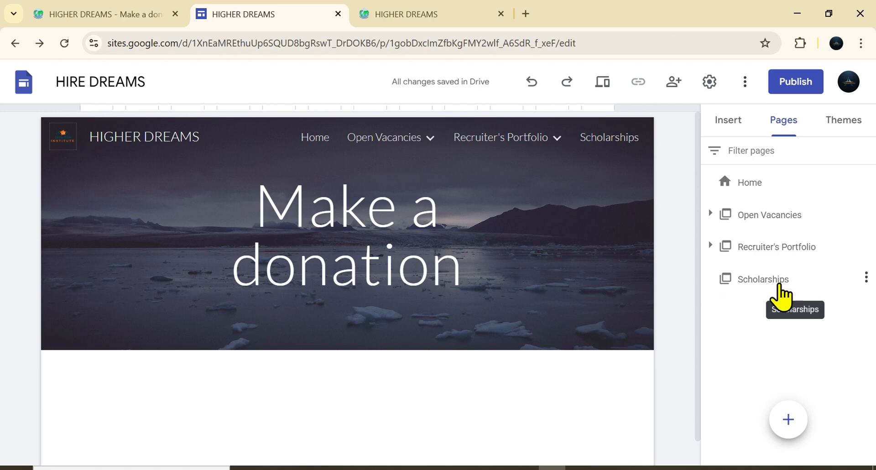
Step: Add a subpage named Available scholarships under the Scholarships section
mouse_move(783, 417)
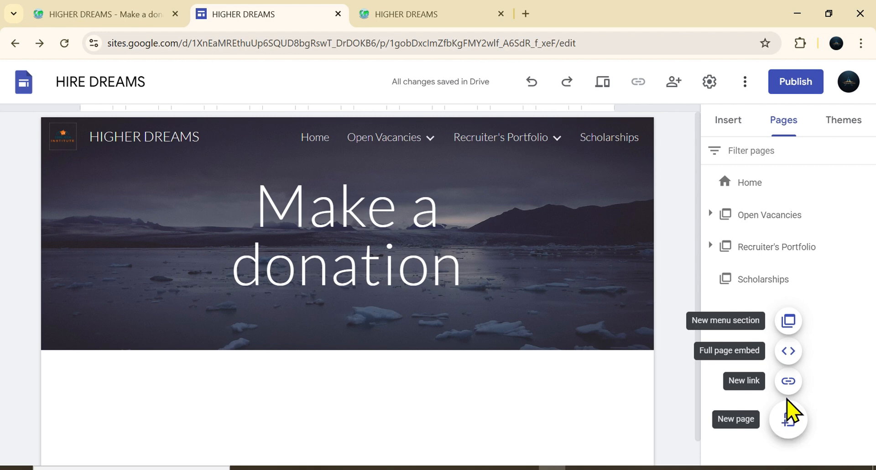
mouse_move(793, 289)
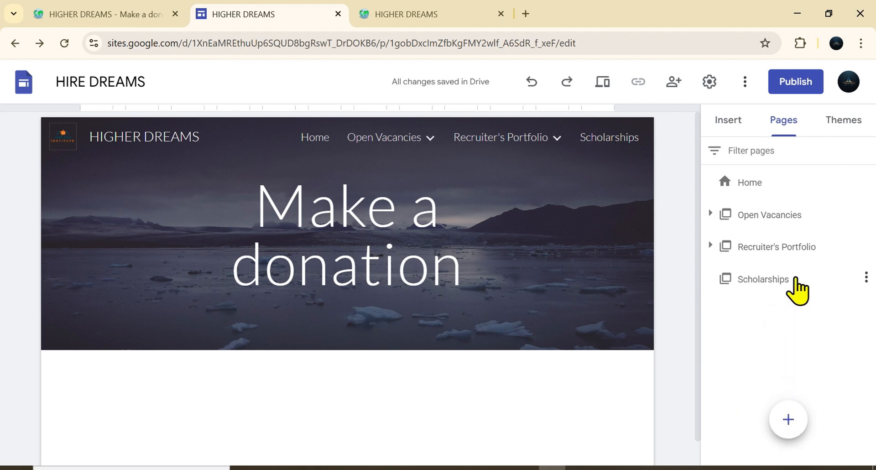
click(866, 277)
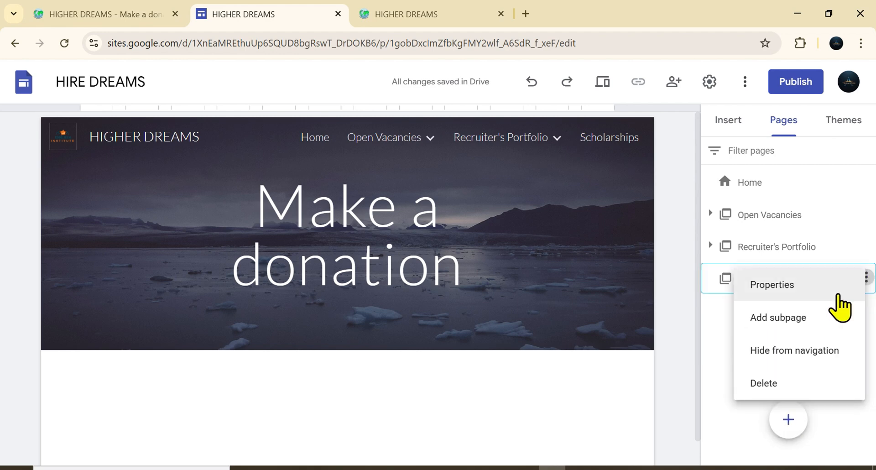
click(788, 318)
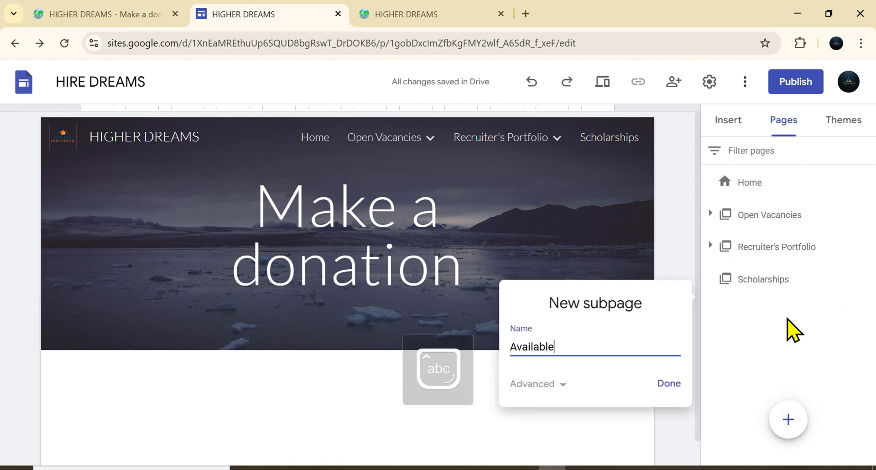
text(Available scholarships)
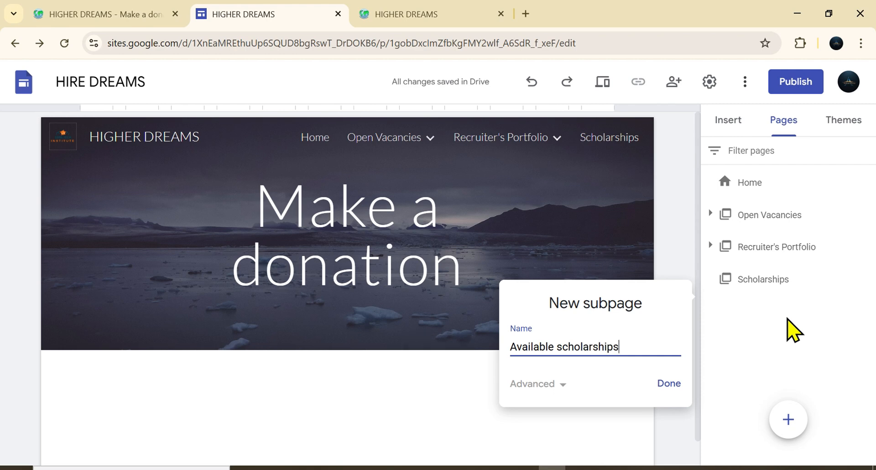
click(671, 386)
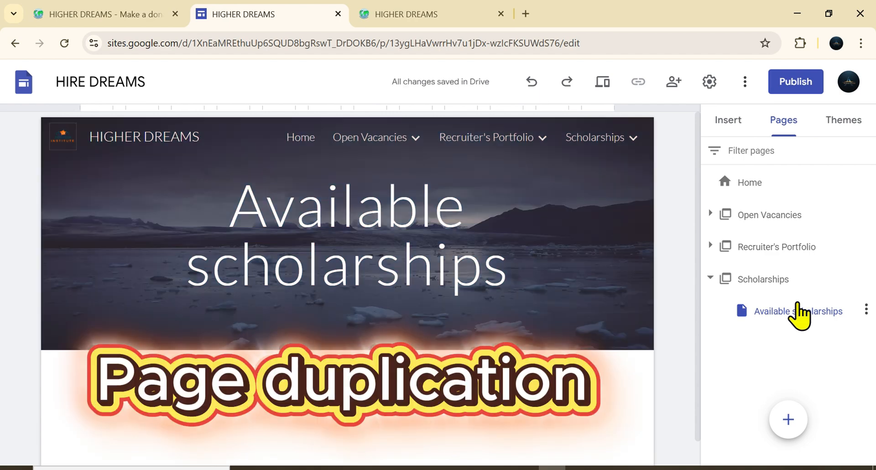
Step: Duplicate the Available scholarships page and name the copy Offer scholarships
click(866, 309)
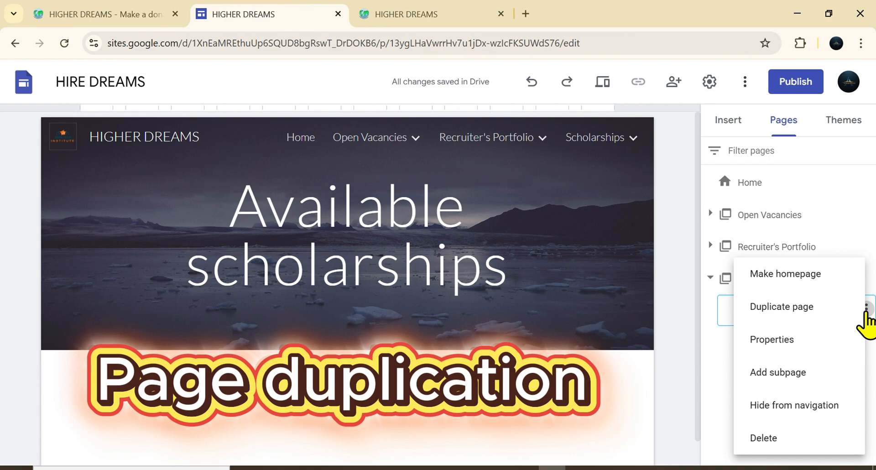
click(776, 308)
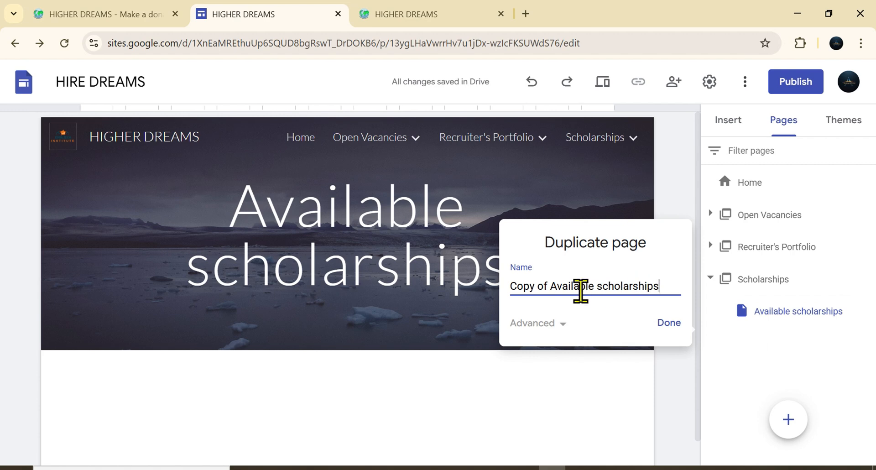
drag(596, 286, 515, 293)
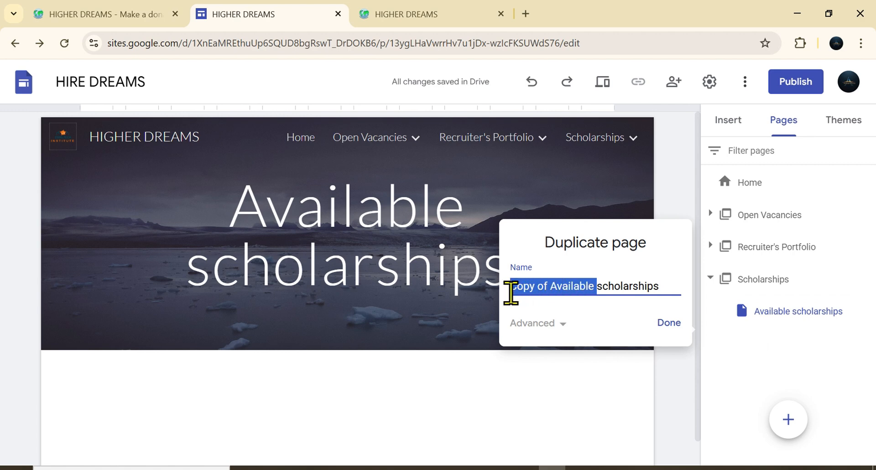
key(BackSpace)
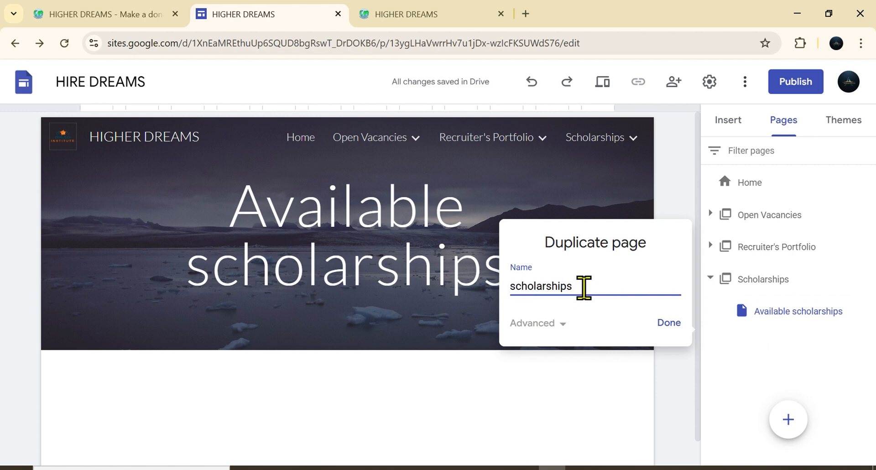
click(438, 18)
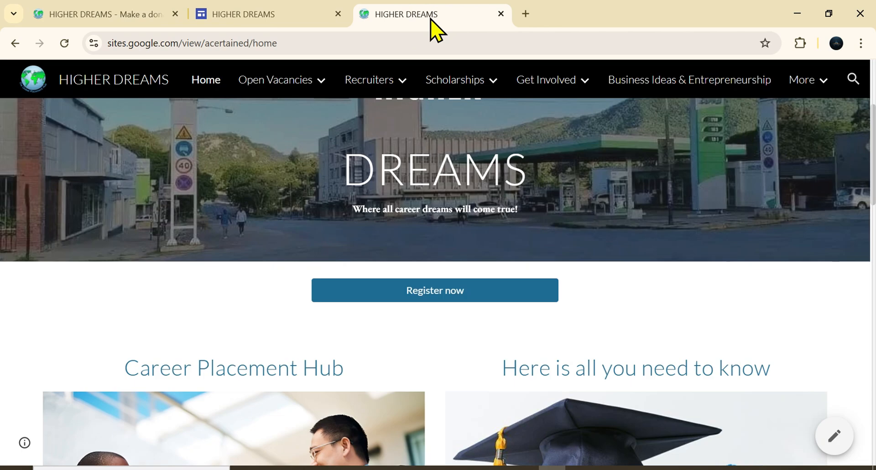
mouse_move(465, 83)
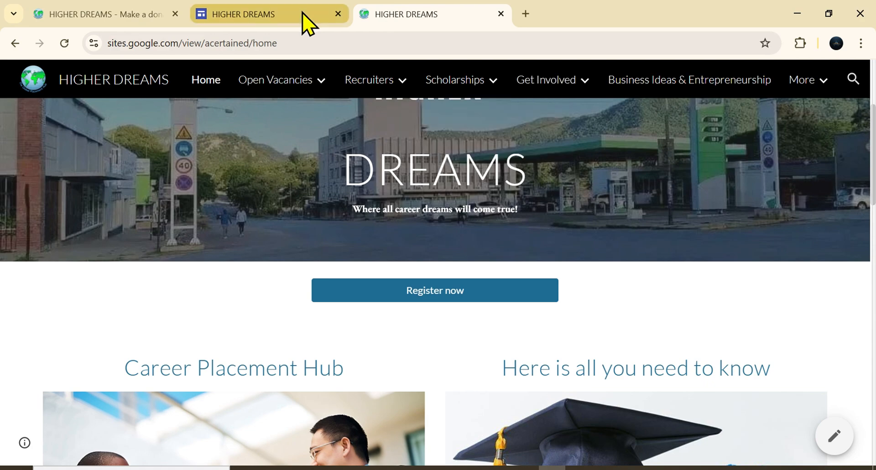
click(307, 23)
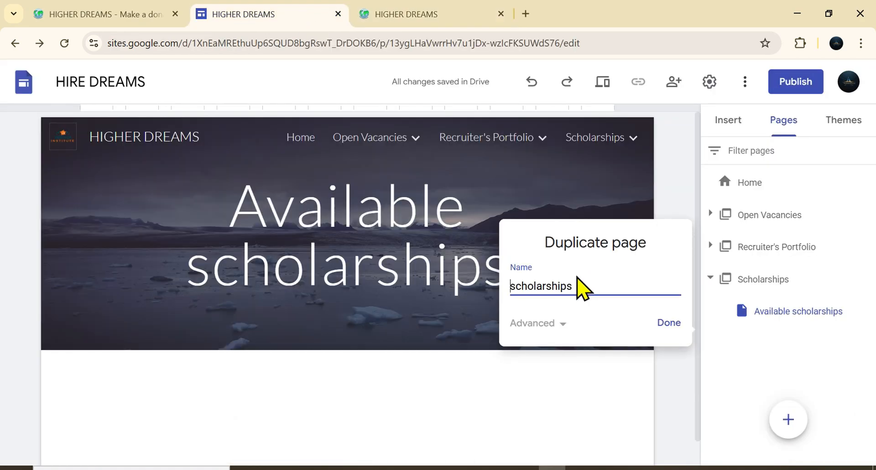
key(Caps_Lock)
text(Offer)
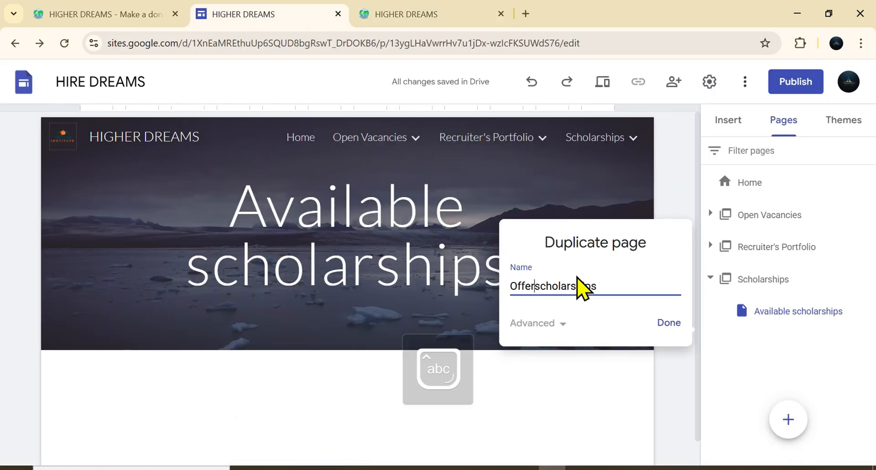
text( a)
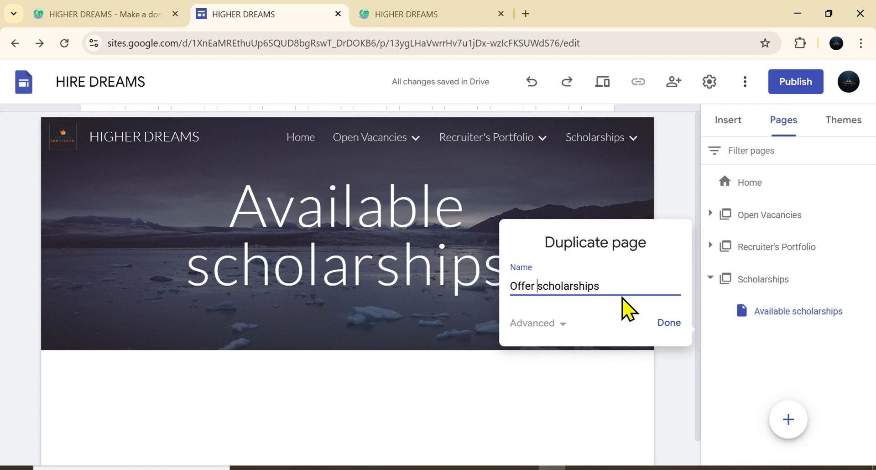
click(667, 326)
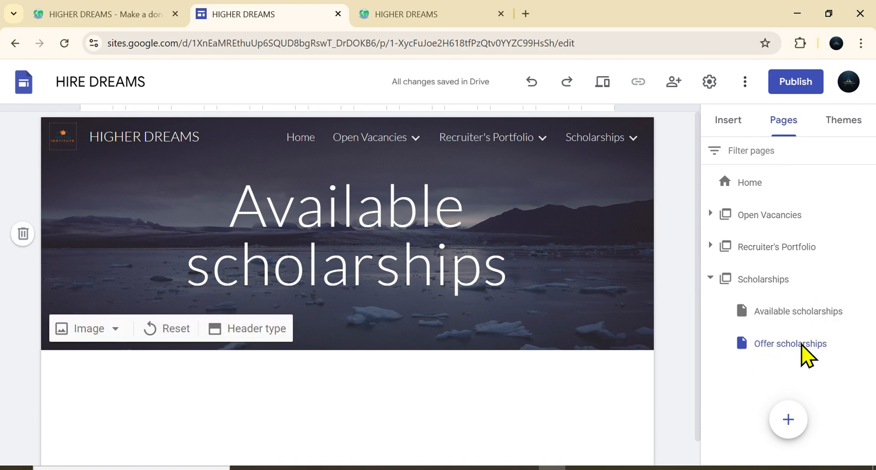
Step: Open the Offer scholarships page and edit its header title so it reads Offer scholarships
click(791, 347)
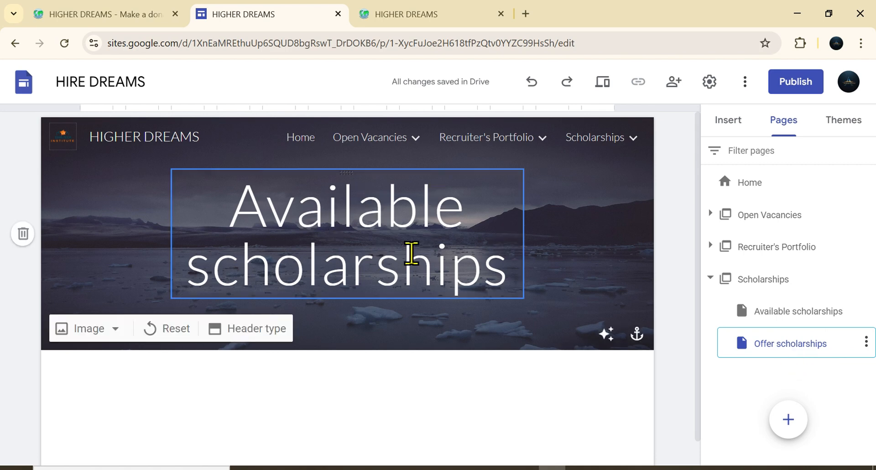
drag(466, 214, 246, 219)
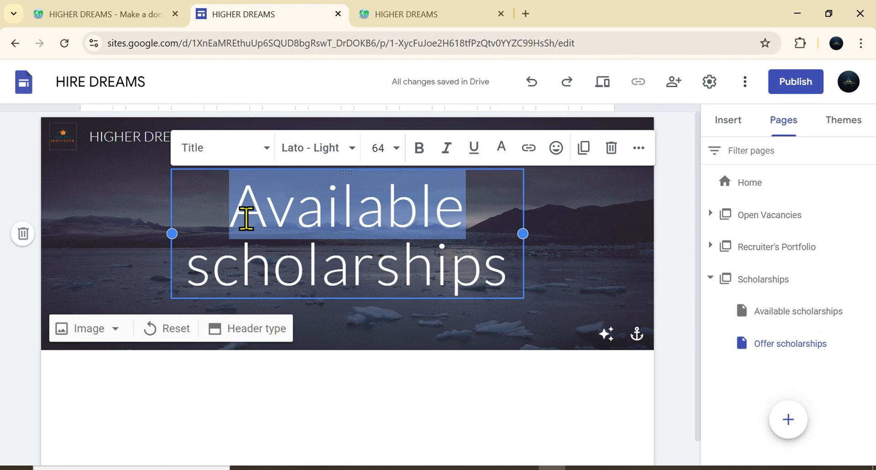
text(Offer)
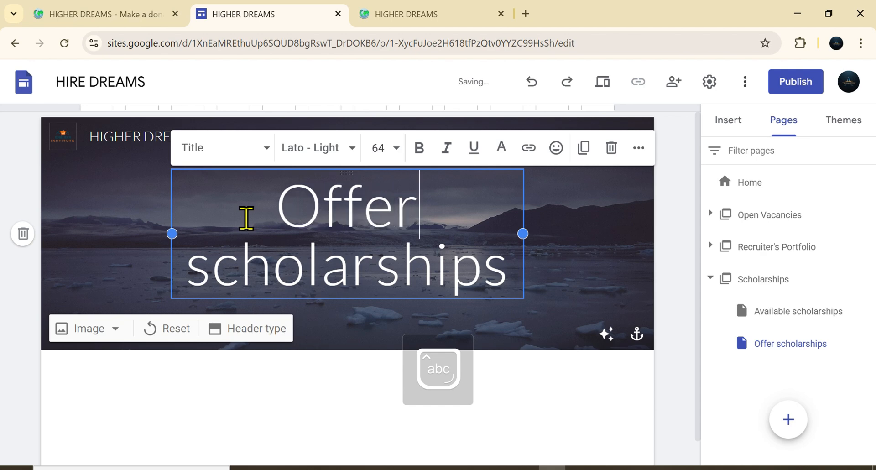
key(Return)
key(BackSpace)
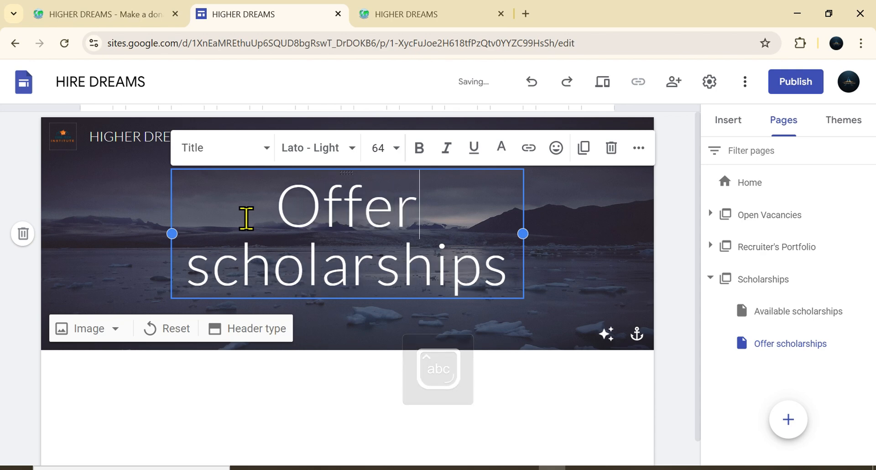
click(640, 374)
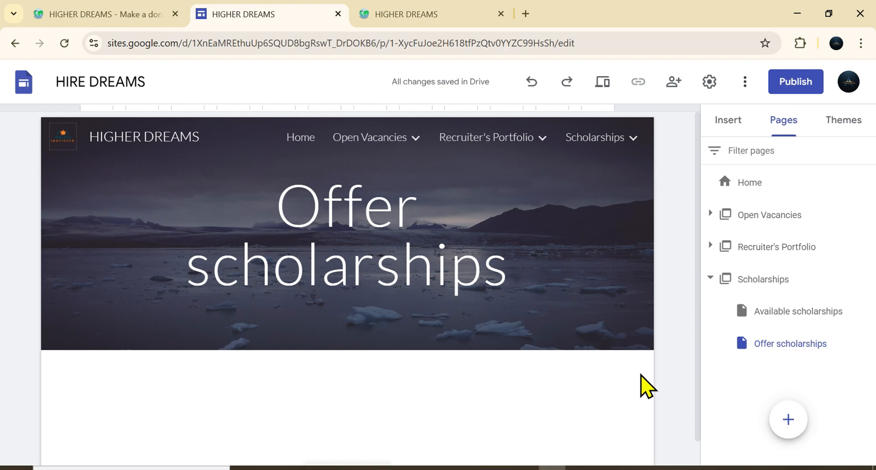
Step: Collapse the Scholarships section and compare with the published site's Scholarships menu
click(709, 277)
mouse_move(786, 427)
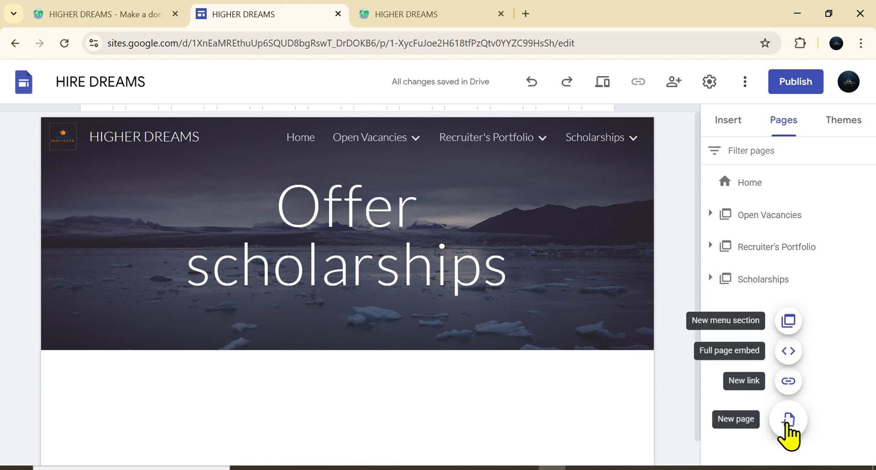
click(466, 17)
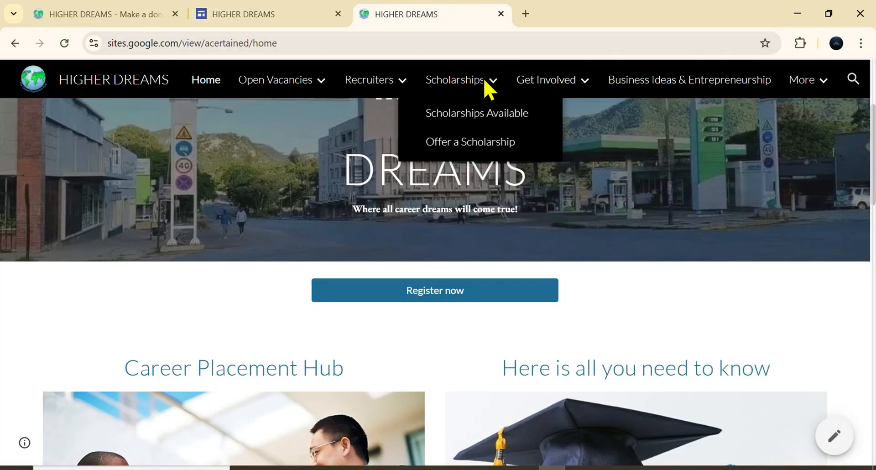
mouse_move(564, 96)
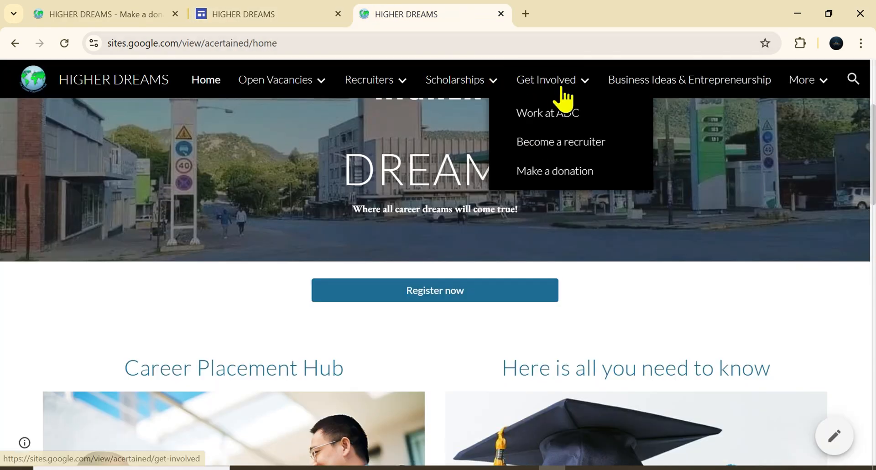
click(306, 25)
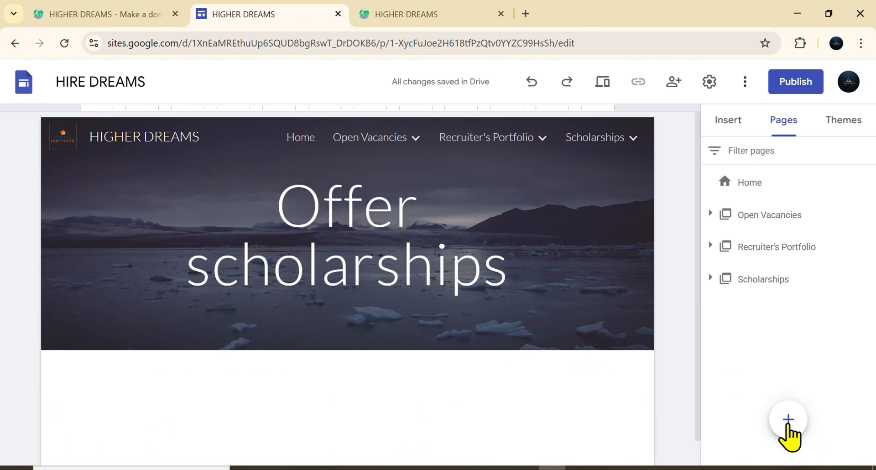
Step: Create a new menu section named Get Involved
mouse_move(788, 431)
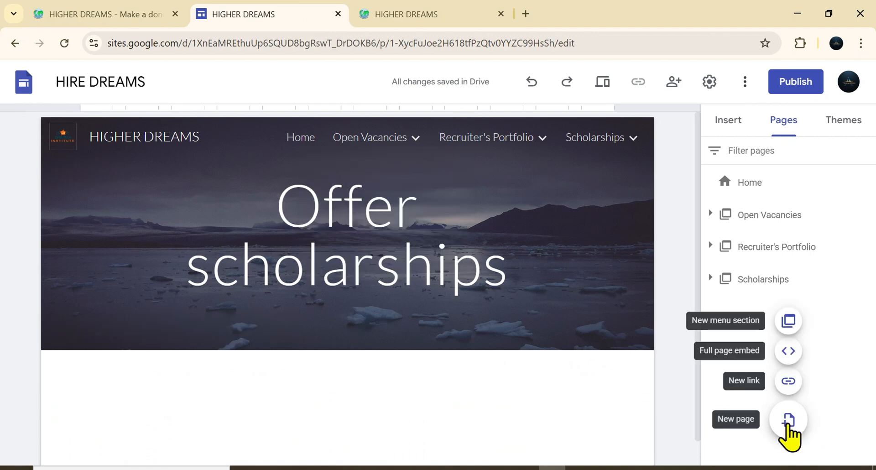
click(788, 321)
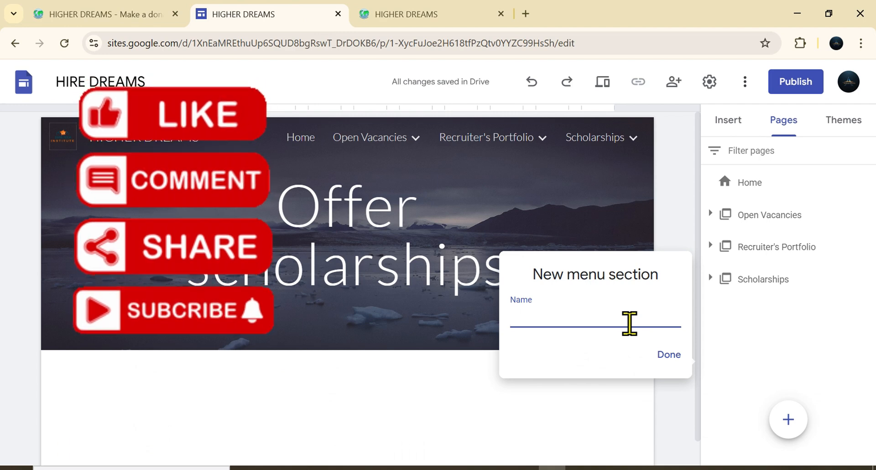
text(G)
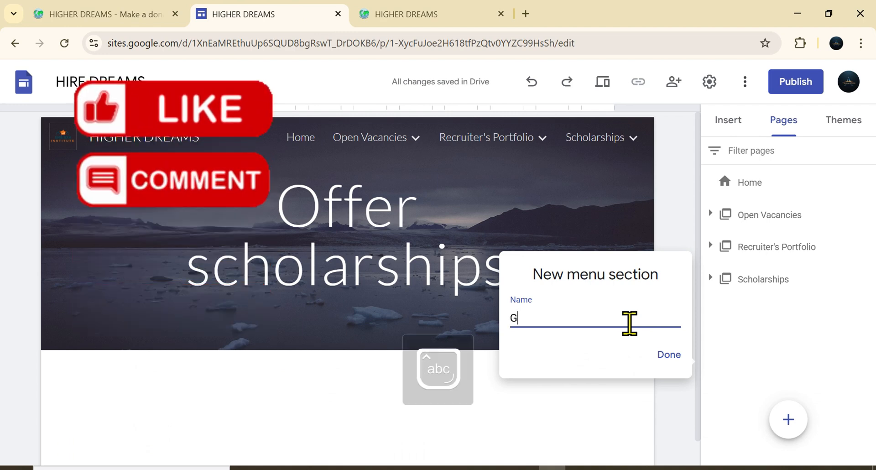
text(et )
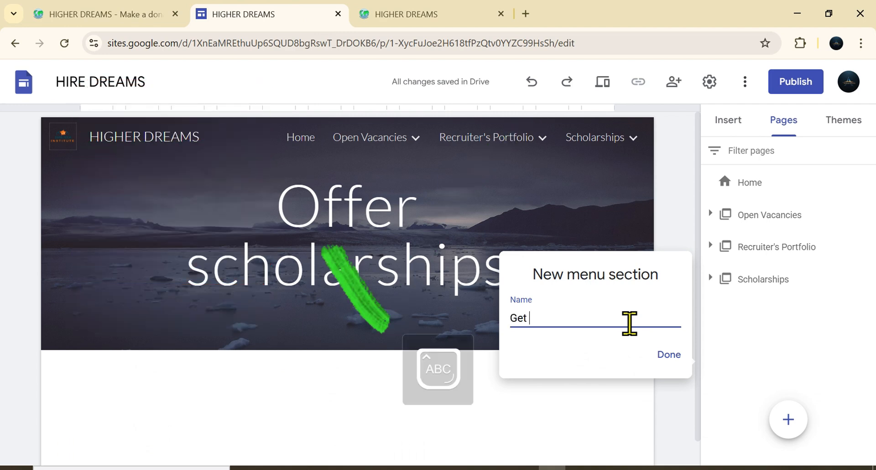
text(In)
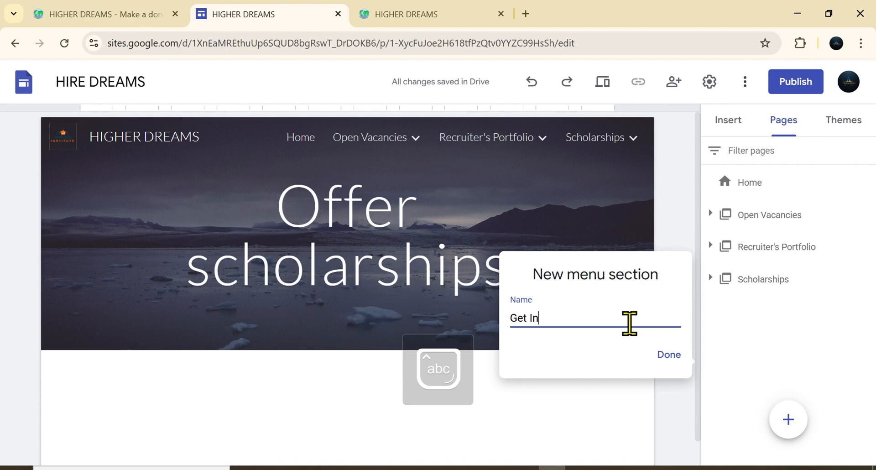
text(vo)
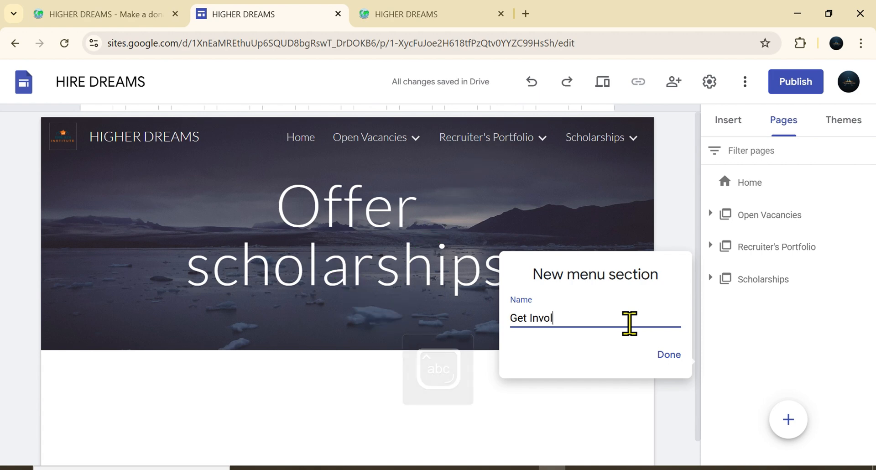
text(l)
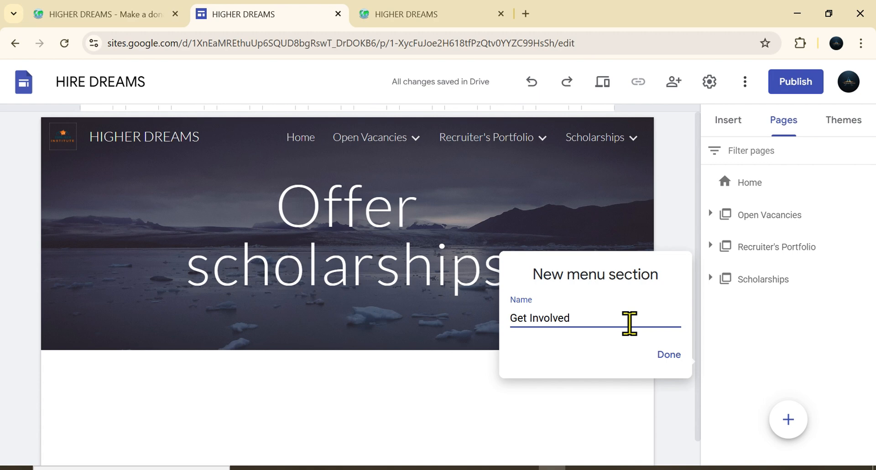
click(669, 354)
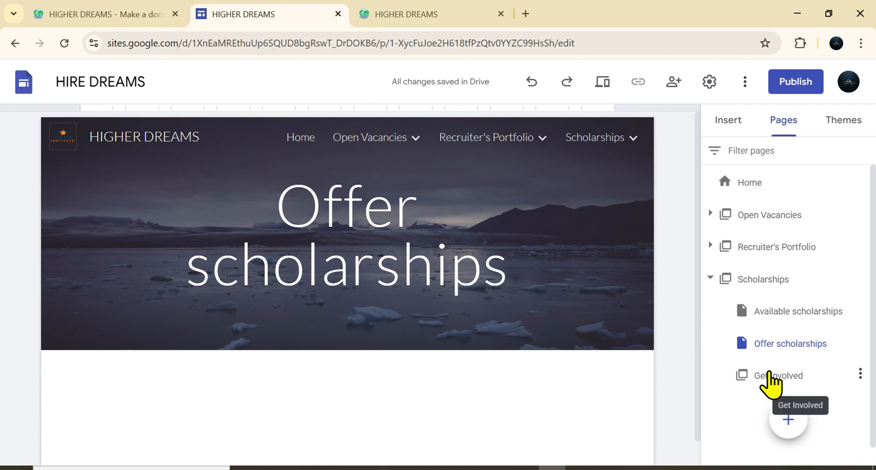
Step: Move the Get Involved section out of Scholarships to the top level of the page list
click(620, 138)
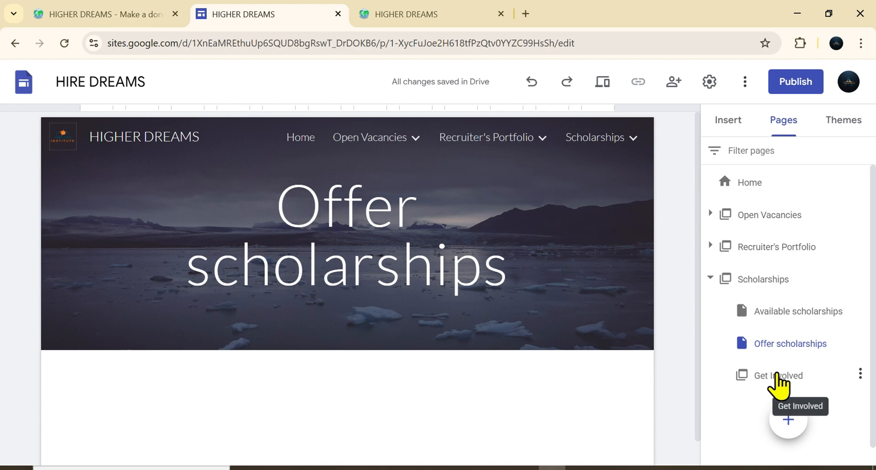
click(754, 386)
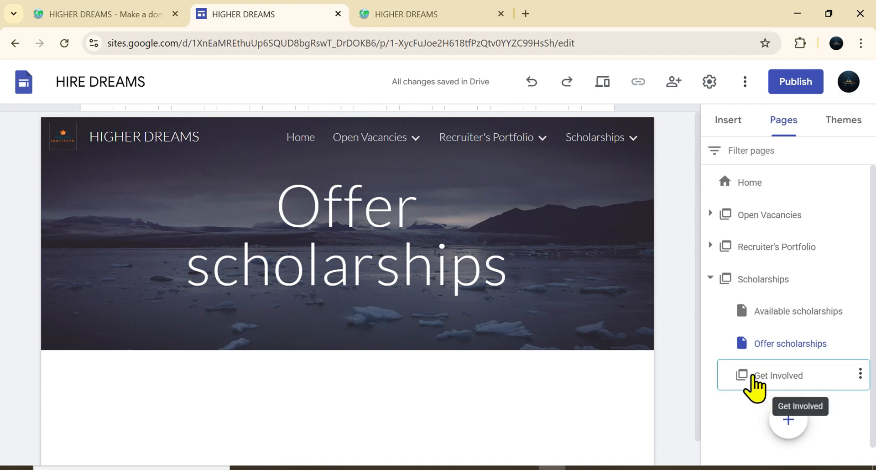
drag(768, 384, 710, 395)
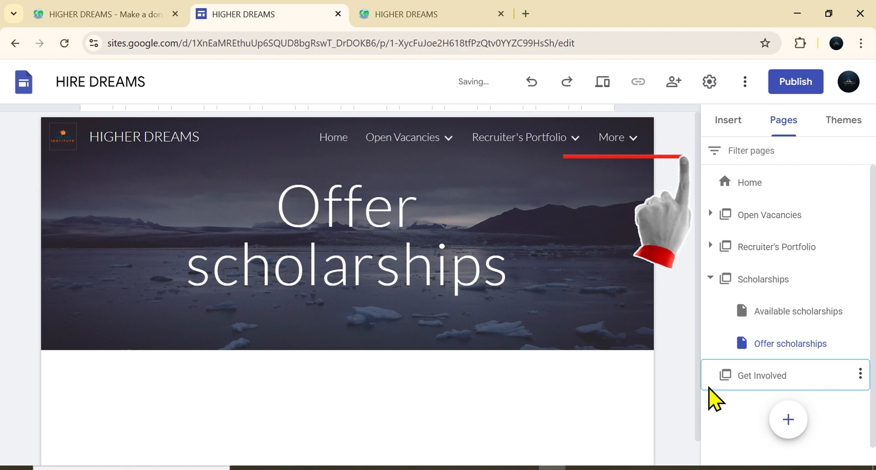
mouse_move(621, 141)
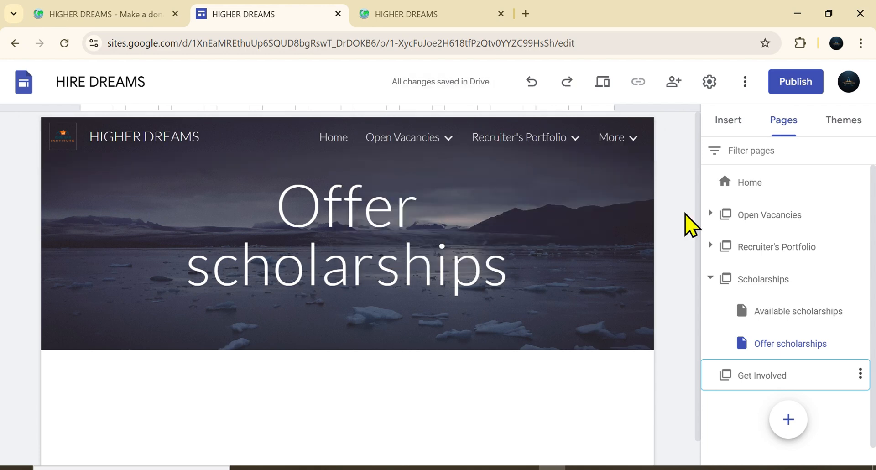
Step: Add a subpage named Work at HD under Get Involved, matching the published site's menu
click(859, 373)
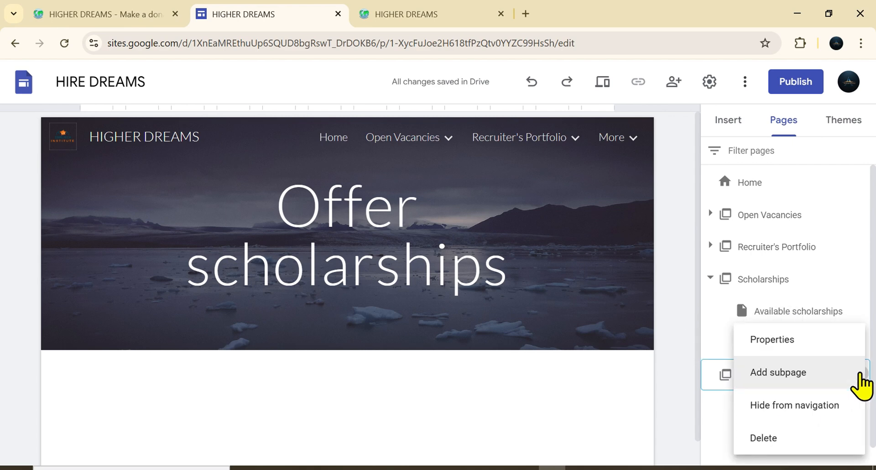
click(794, 381)
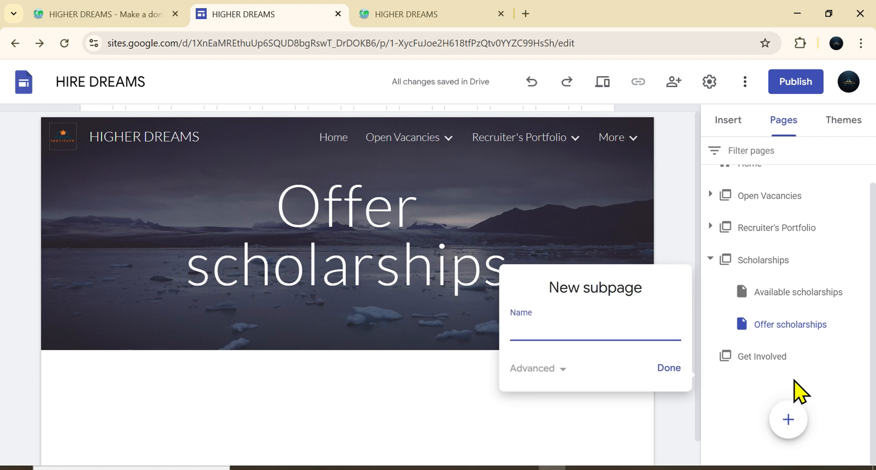
click(440, 16)
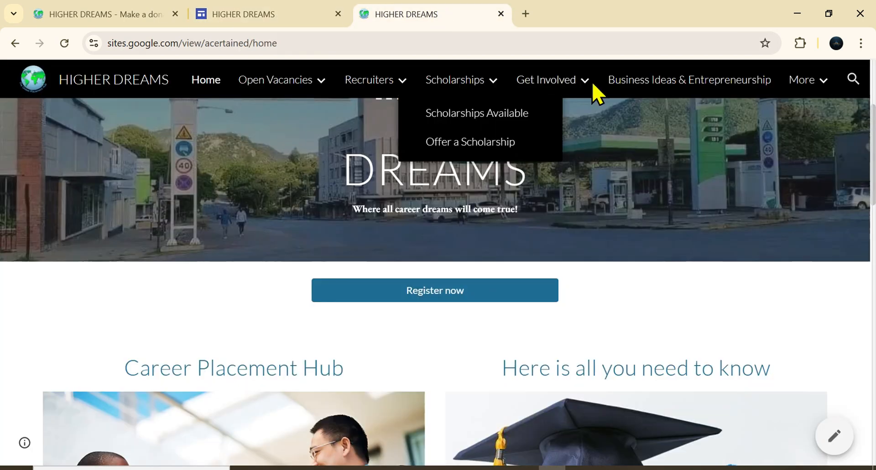
mouse_move(597, 93)
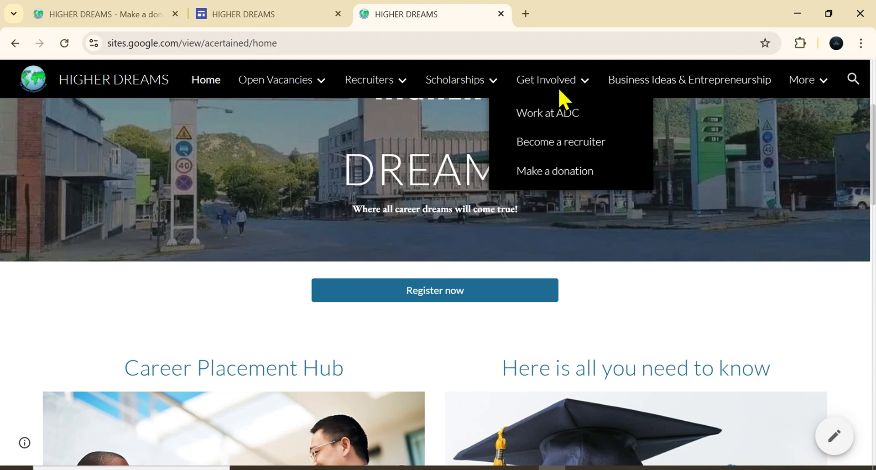
click(261, 24)
key(Caps_Lock)
text(W)
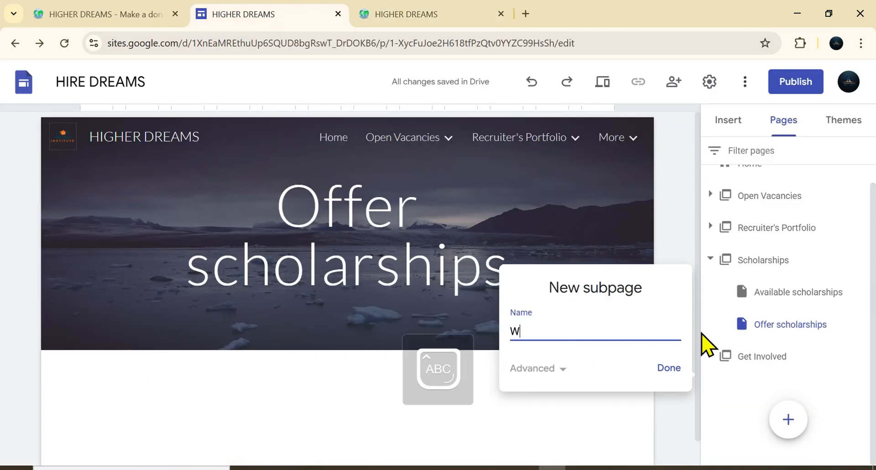
key(Caps_Lock)
text(o)
text(rk at HD)
key(Caps_Lock)
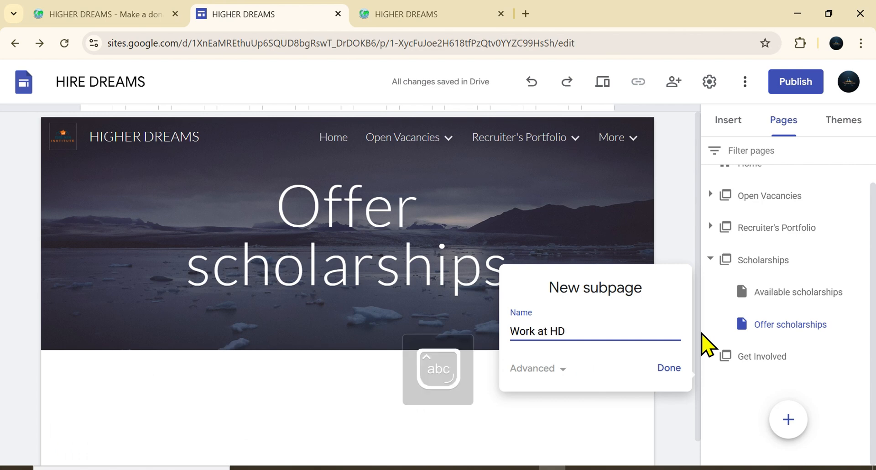
click(662, 368)
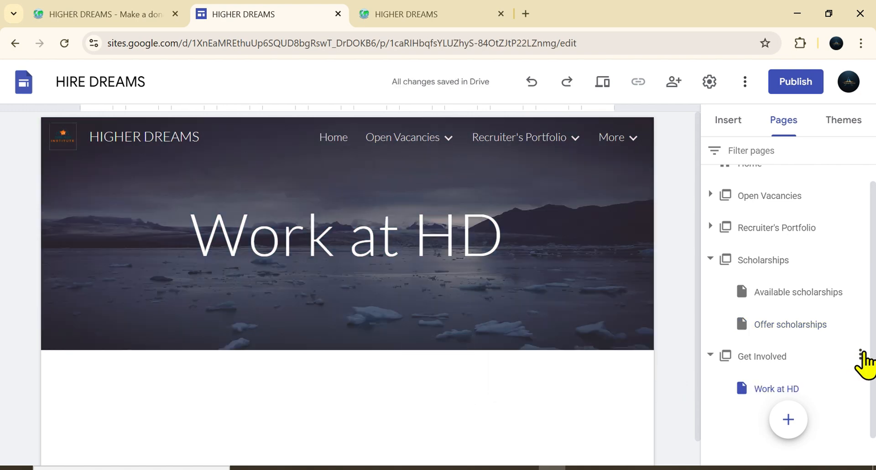
Step: Add a subpage named Make a donation under the Get Involved section
click(451, 24)
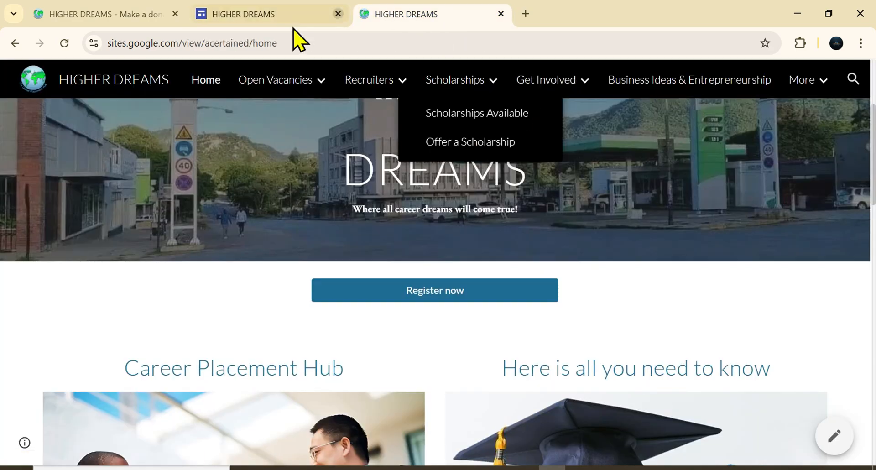
click(288, 18)
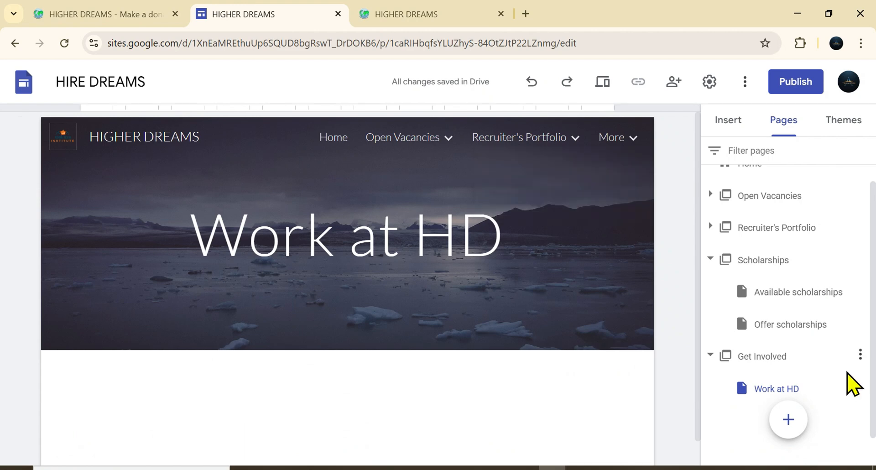
click(859, 355)
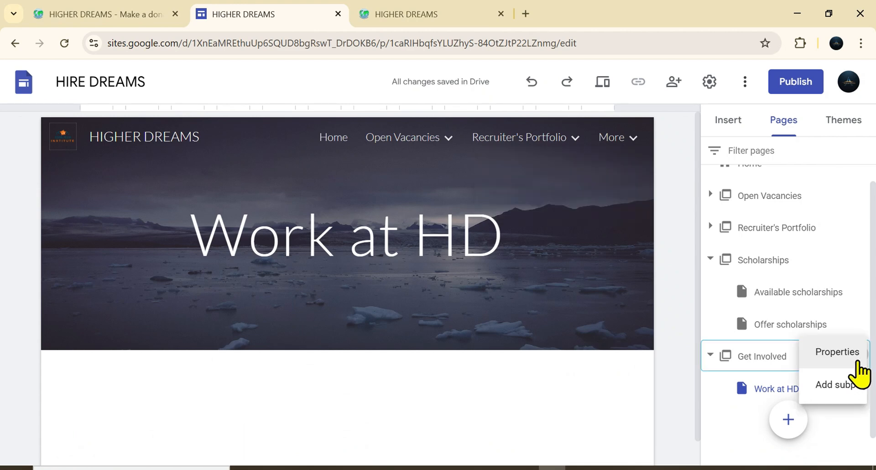
click(835, 379)
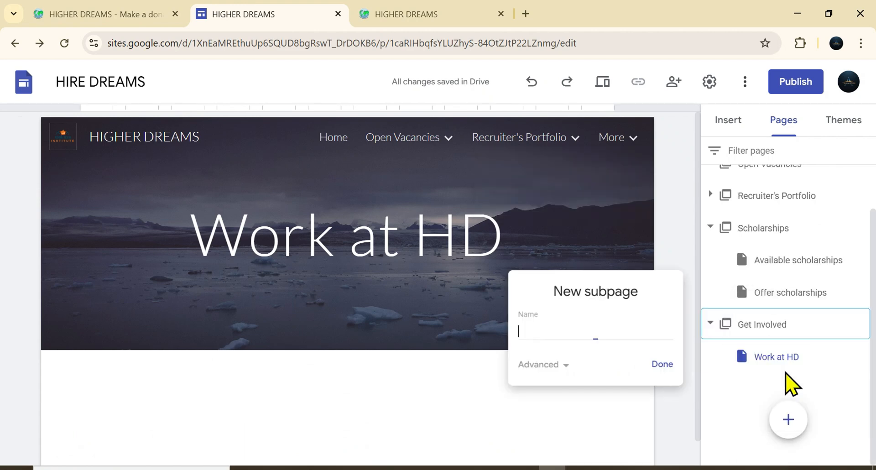
text(Make a)
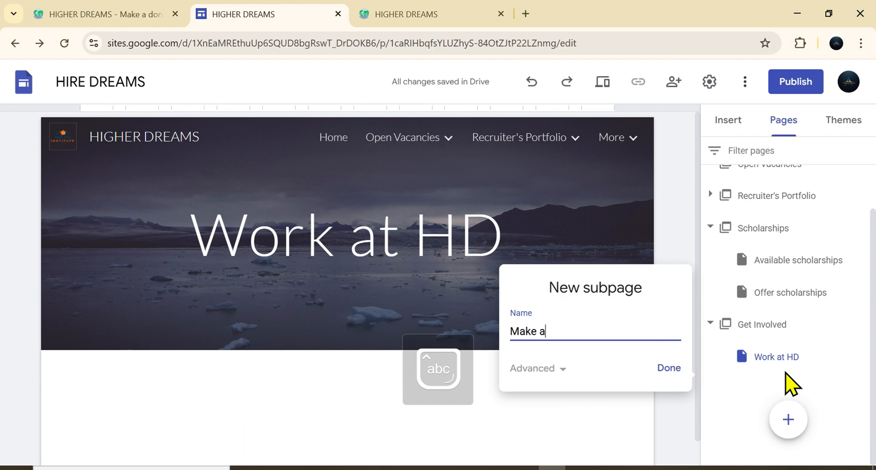
text( donation)
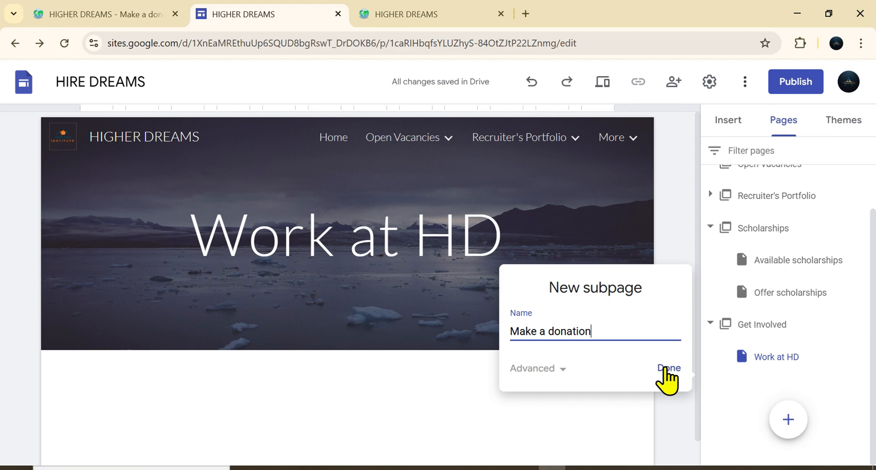
click(665, 368)
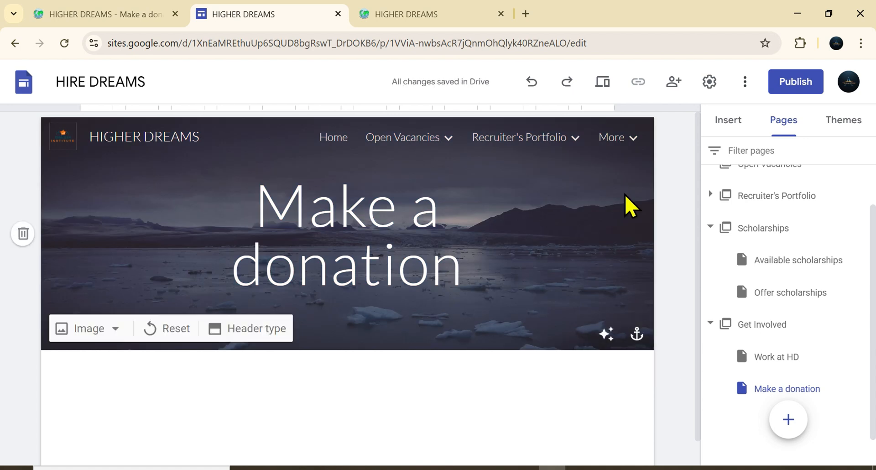
Step: Copy the Business Ideas & Entrepreneurship title from the published site and add it as a new top-level page with that name
click(710, 227)
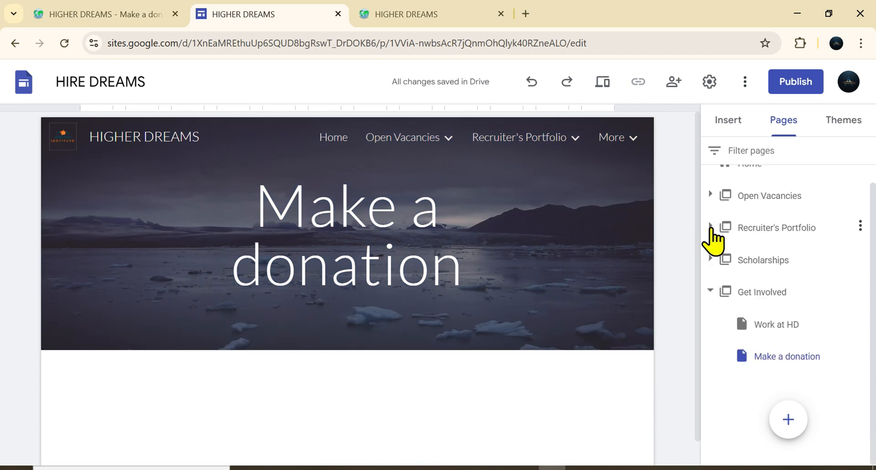
click(710, 291)
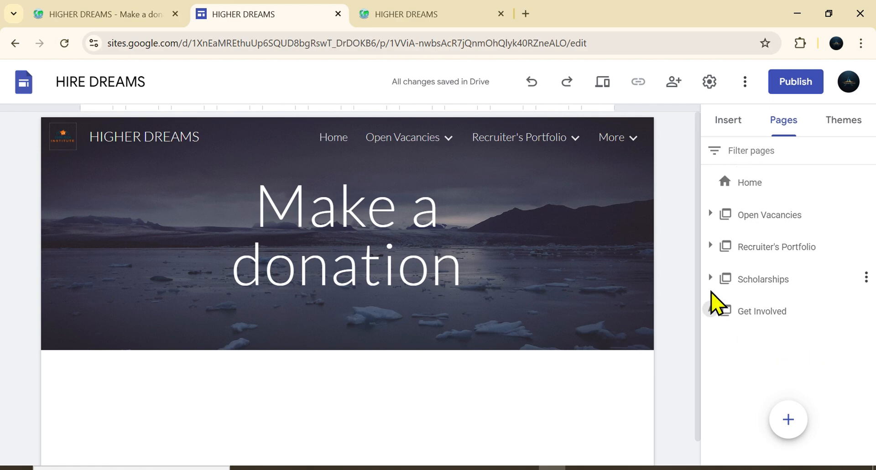
click(449, 23)
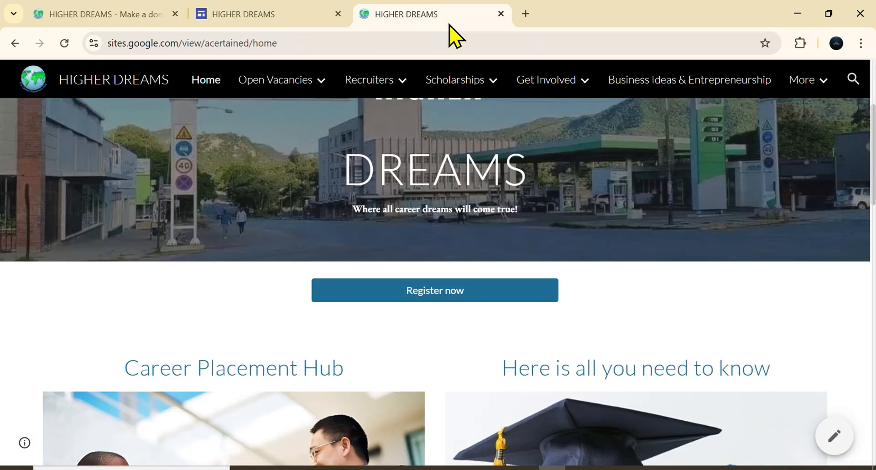
click(680, 88)
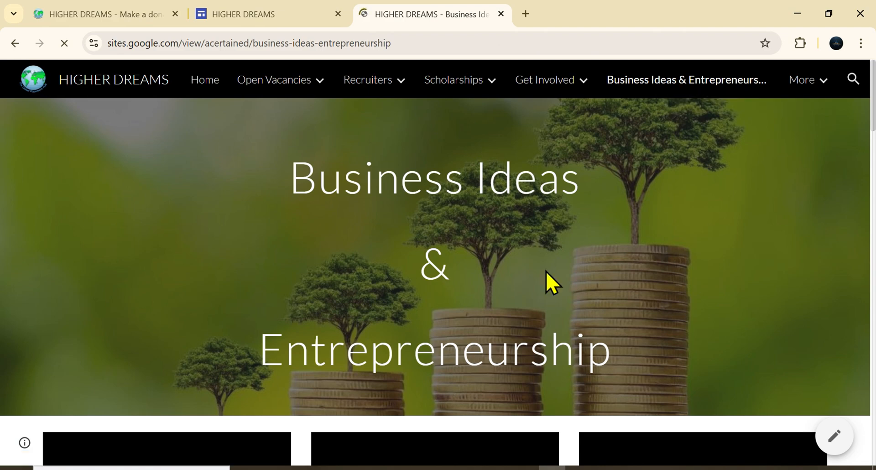
drag(545, 272, 609, 337)
key(ctrl+c)
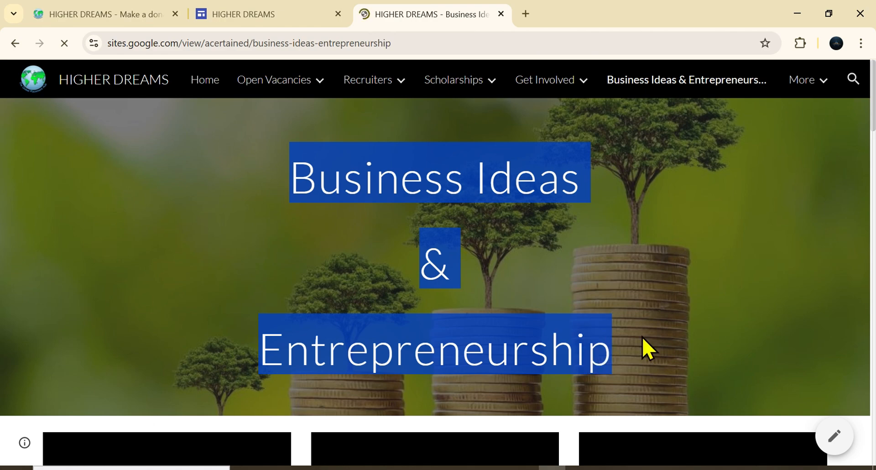
click(648, 349)
click(282, 15)
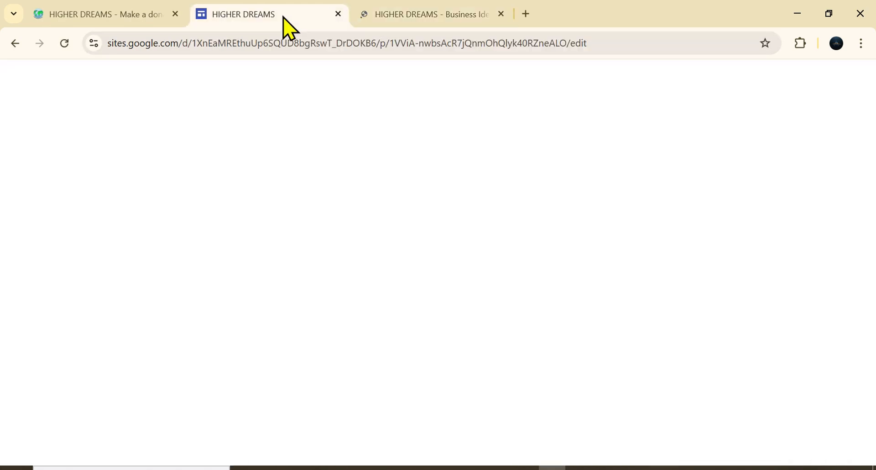
mouse_move(788, 422)
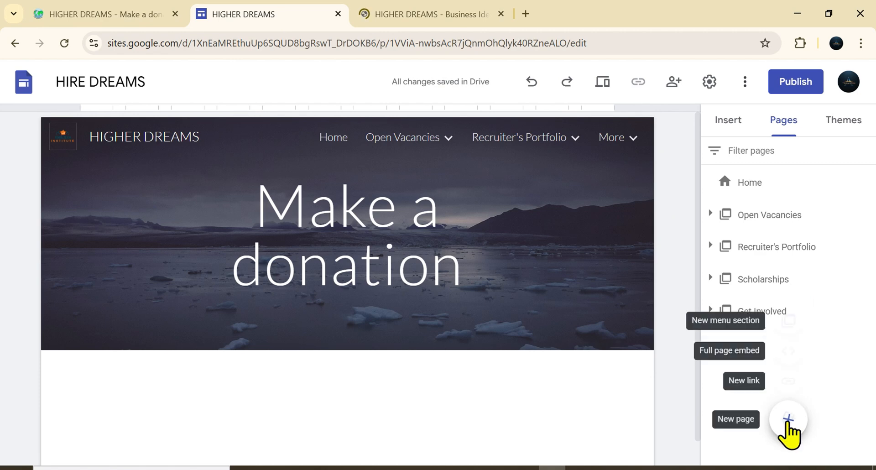
click(787, 419)
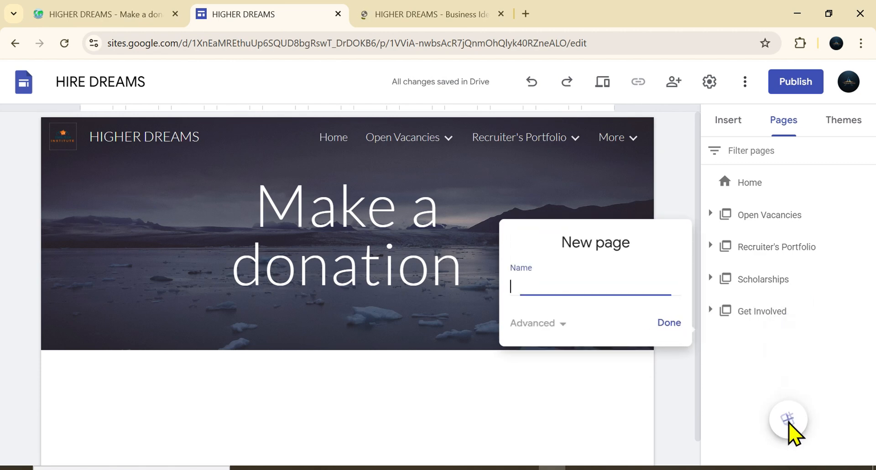
key(ctrl+v)
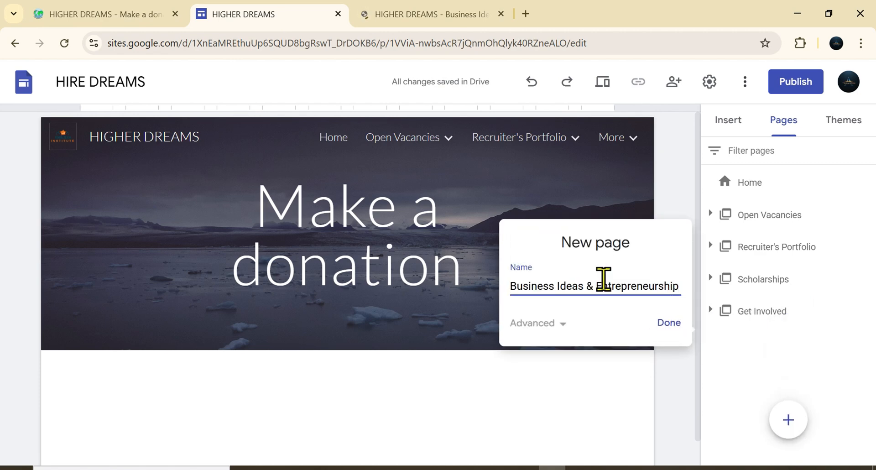
click(665, 323)
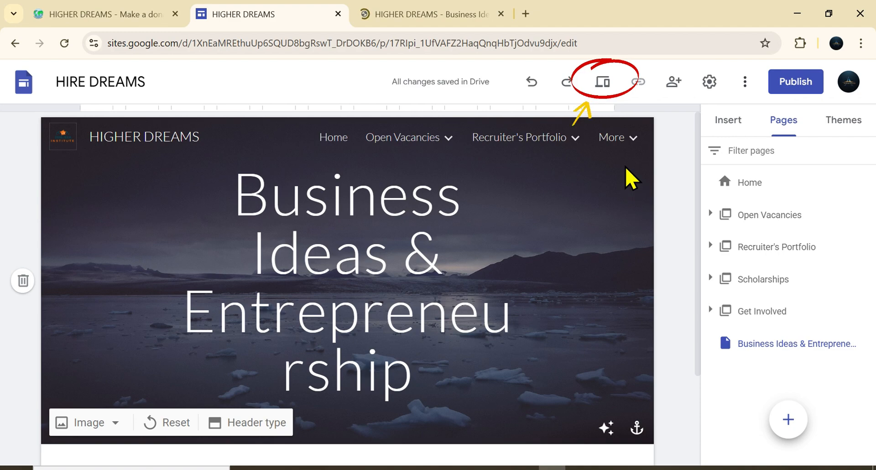
Step: Preview the site and compare its navigation menus with the published HIGHER DREAMS site
click(603, 83)
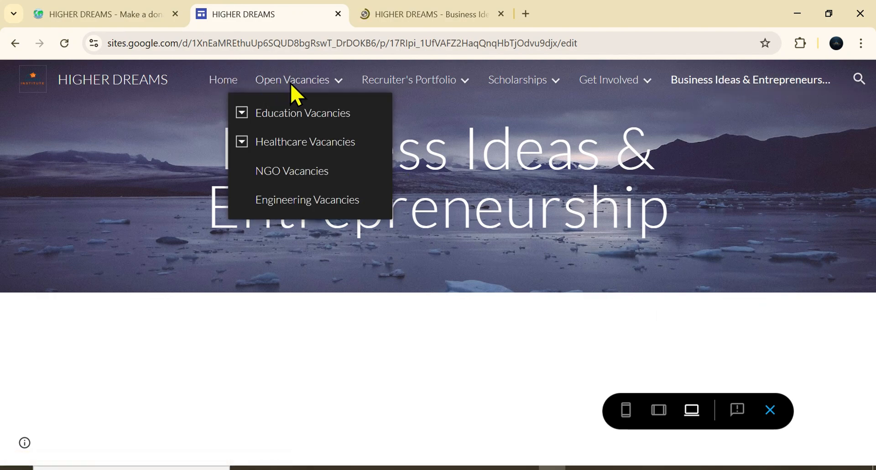
mouse_move(319, 87)
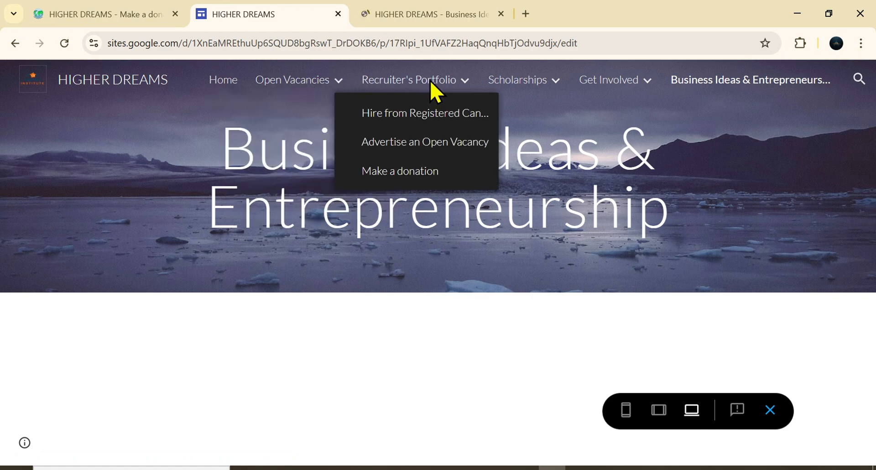
mouse_move(546, 92)
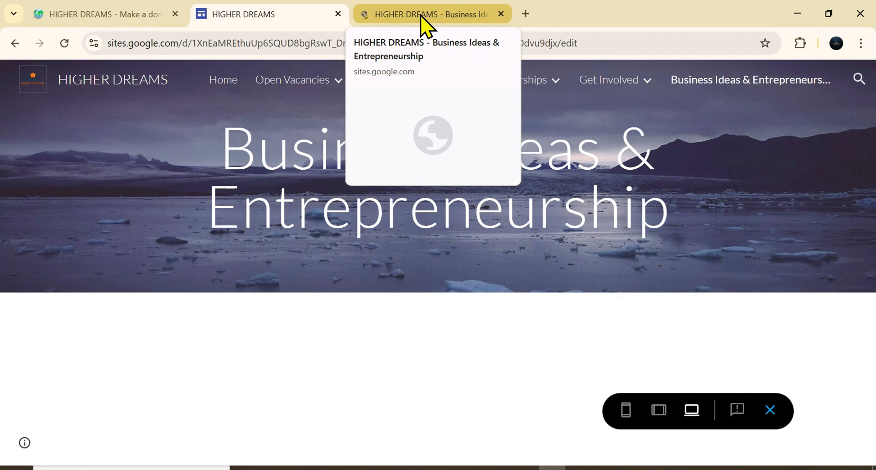
click(426, 14)
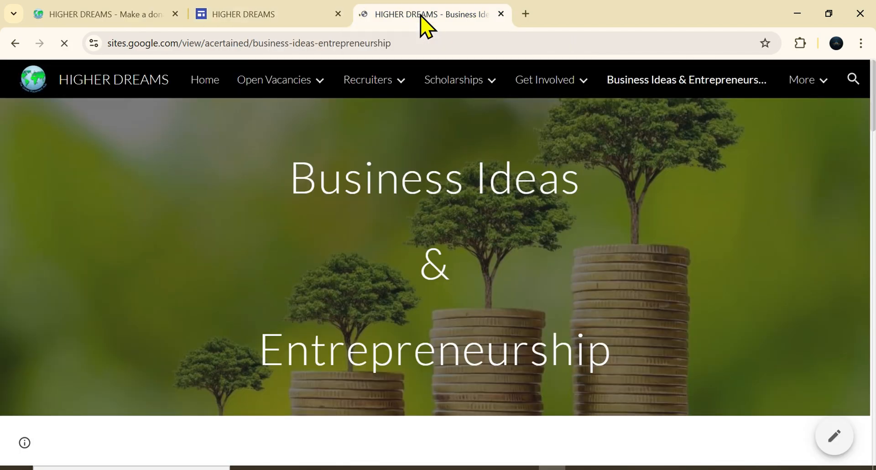
mouse_move(824, 89)
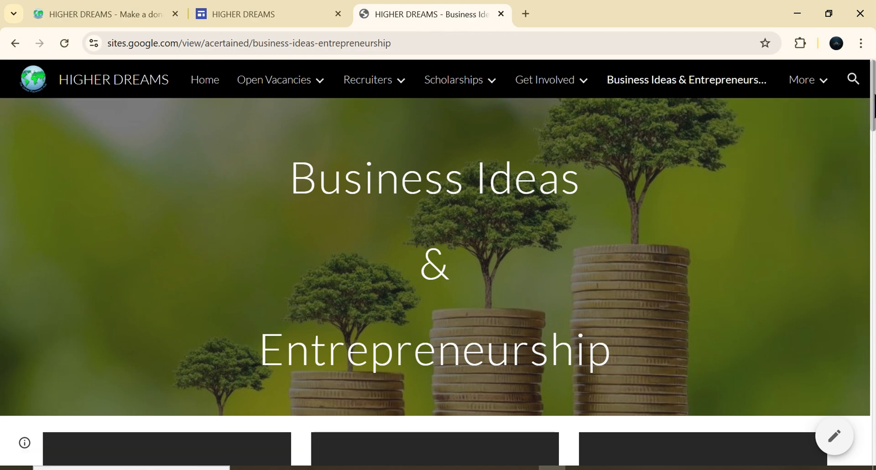
mouse_move(872, 109)
mouse_down()
mouse_move(872, 171)
mouse_move(873, 96)
mouse_up()
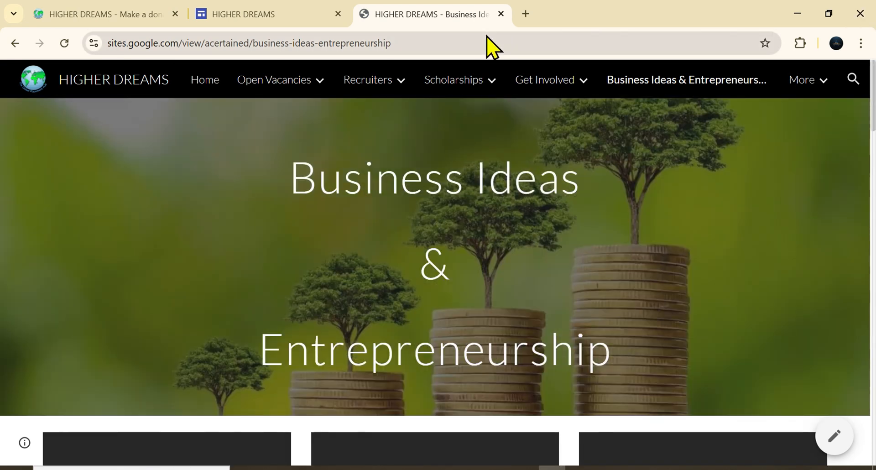
click(294, 24)
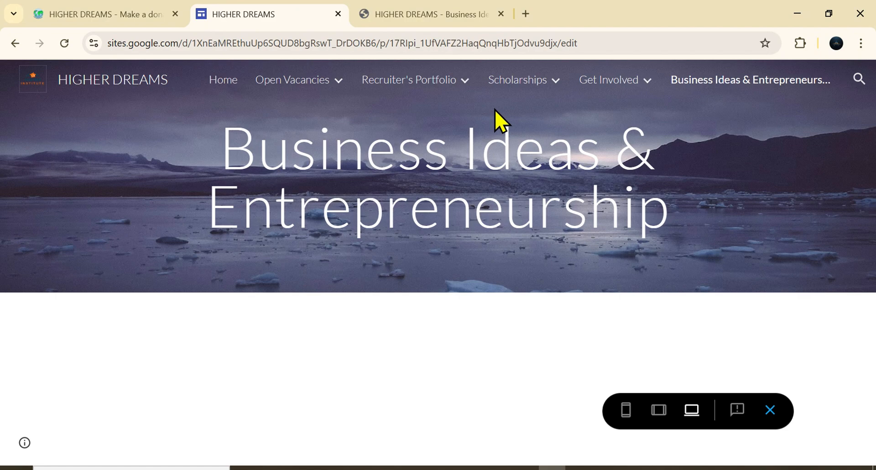
click(416, 13)
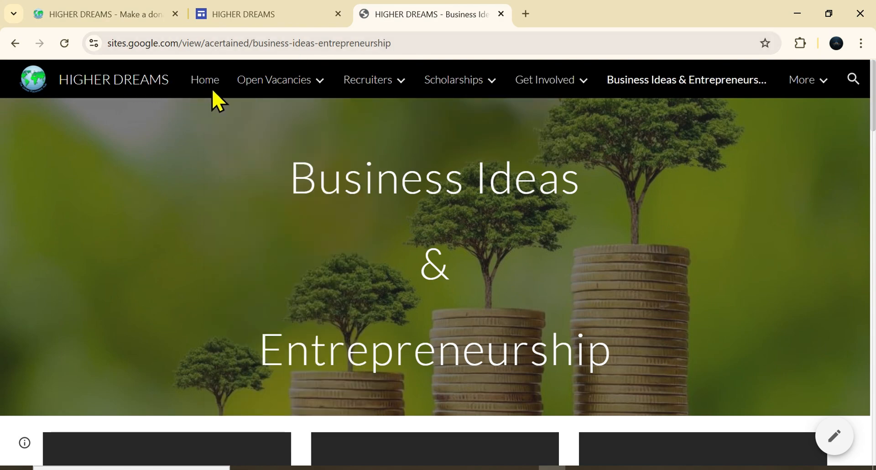
mouse_move(258, 101)
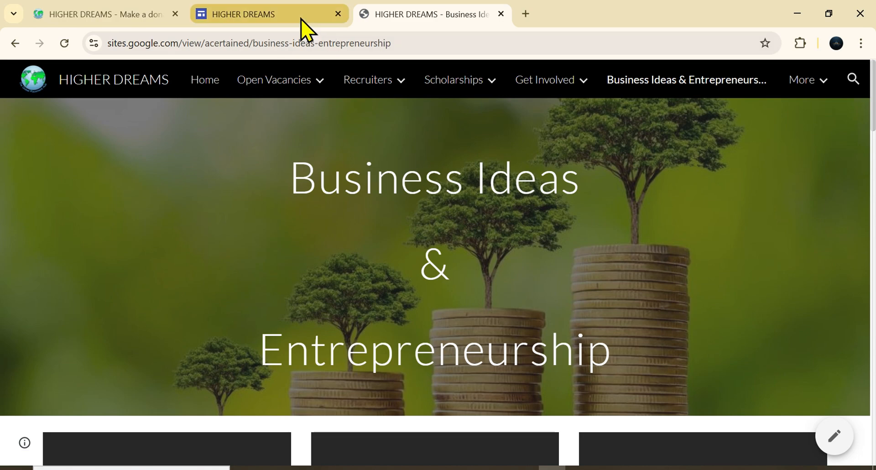
click(301, 19)
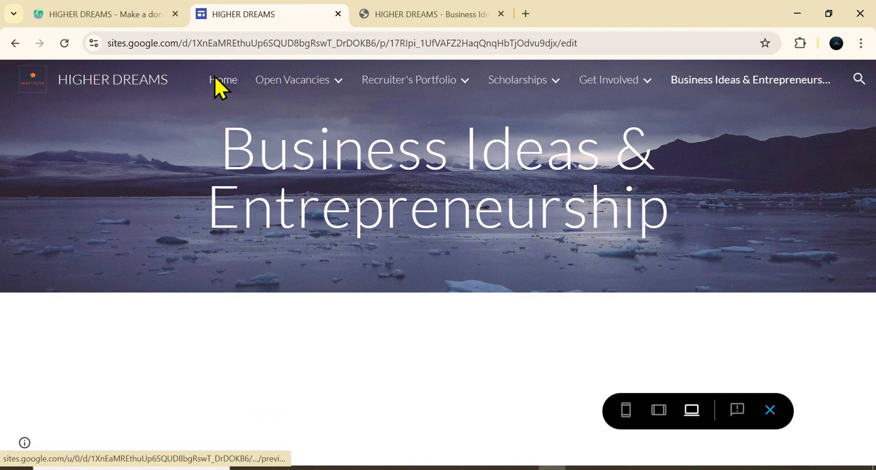
click(220, 86)
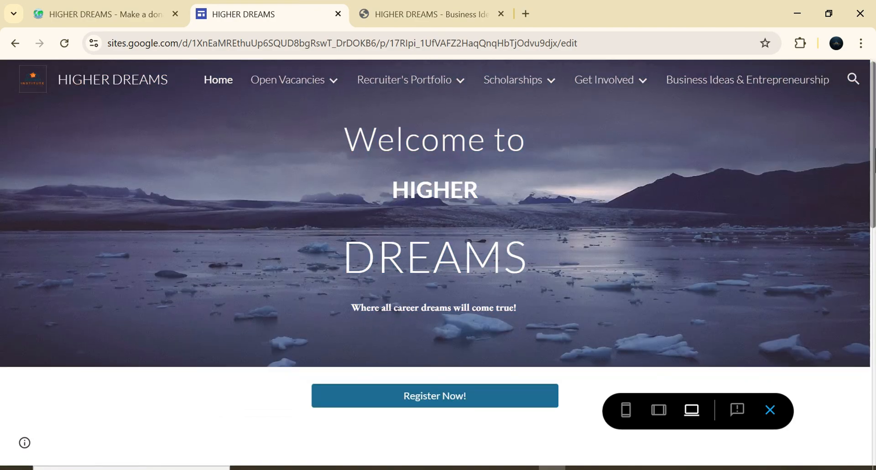
scroll(866, 177, down, 2)
scroll(538, 88, down, 4)
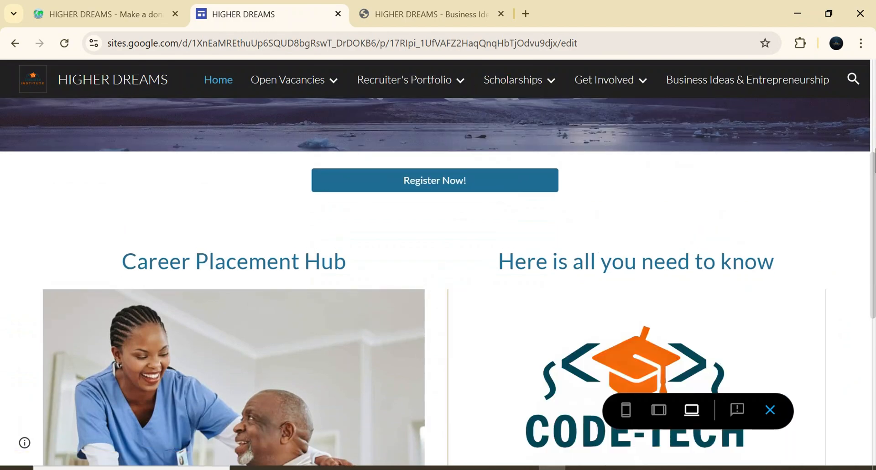
drag(875, 176, 870, 38)
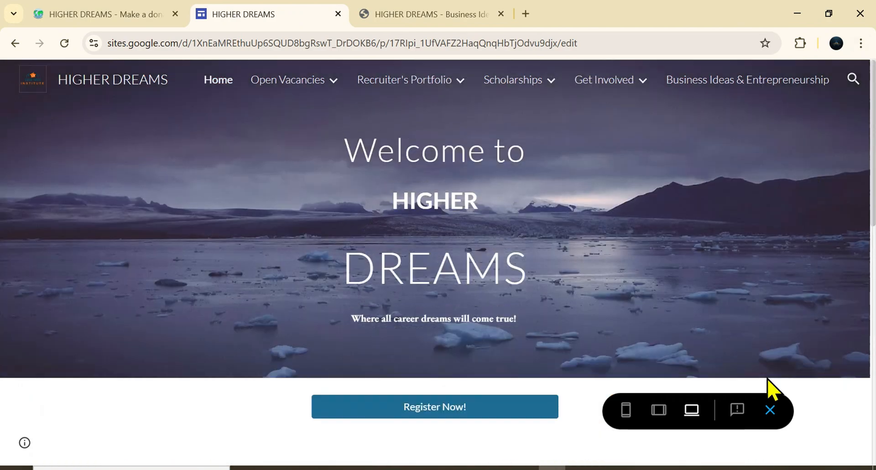
click(770, 410)
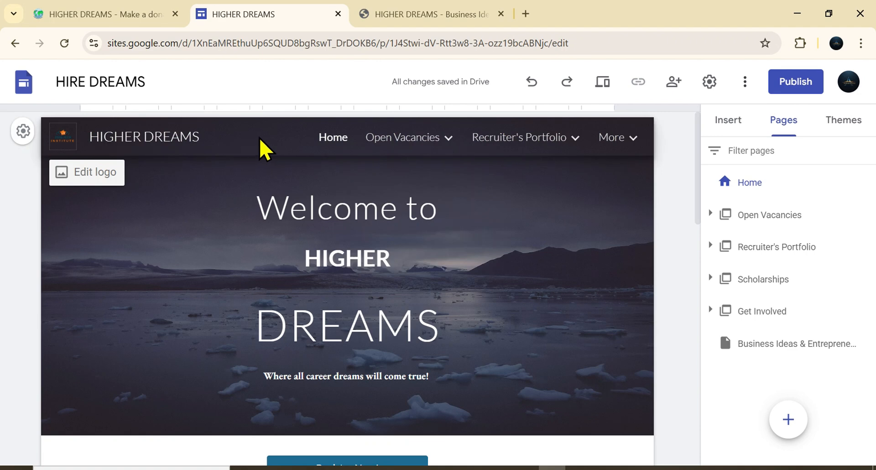
Step: Set the navigation bar colour to Black in the navigation settings, then preview the site's menus
click(23, 132)
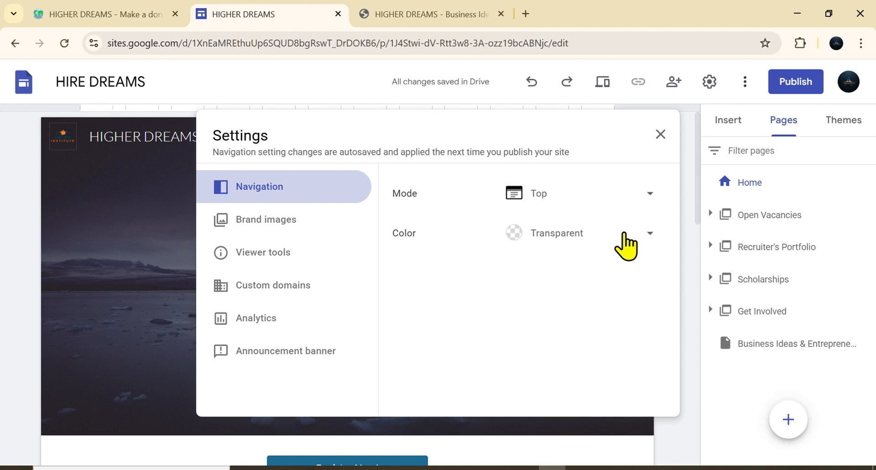
click(648, 234)
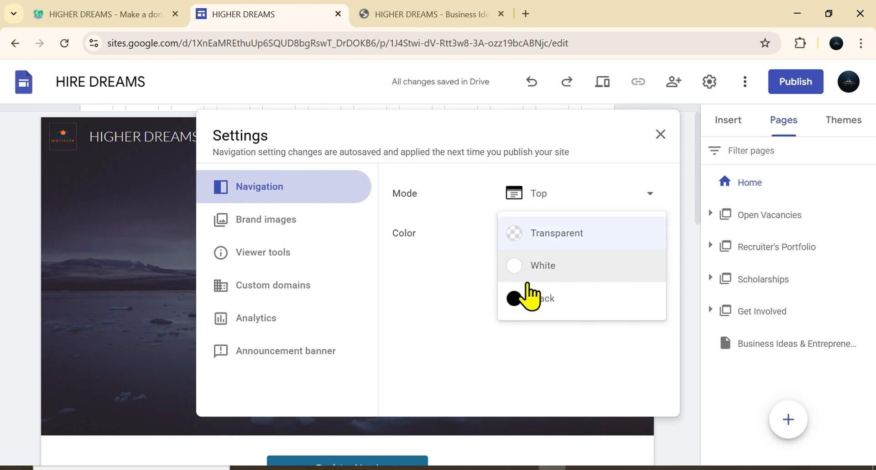
click(529, 298)
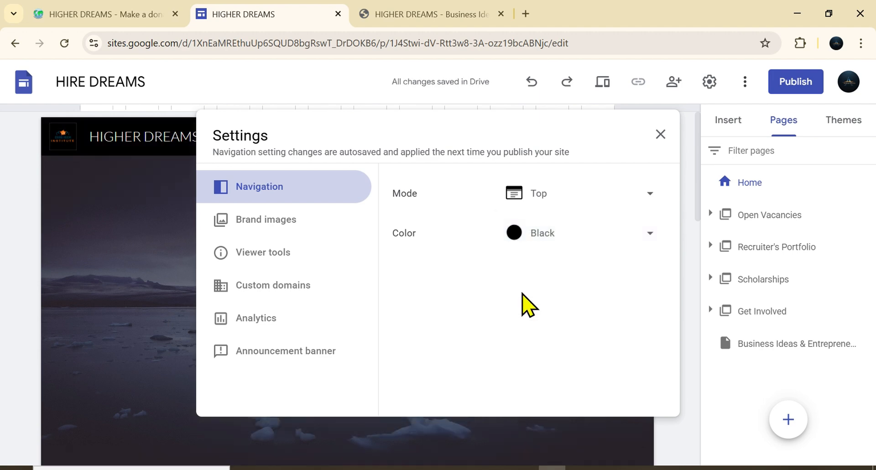
click(662, 139)
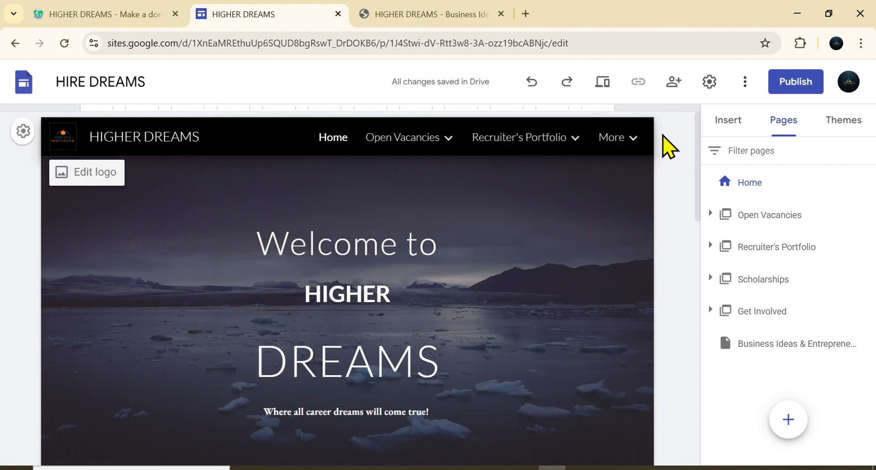
click(599, 82)
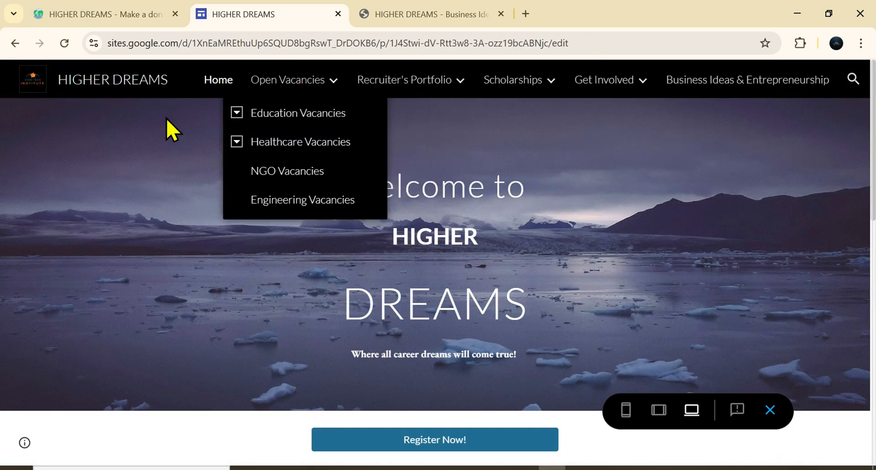
mouse_move(505, 91)
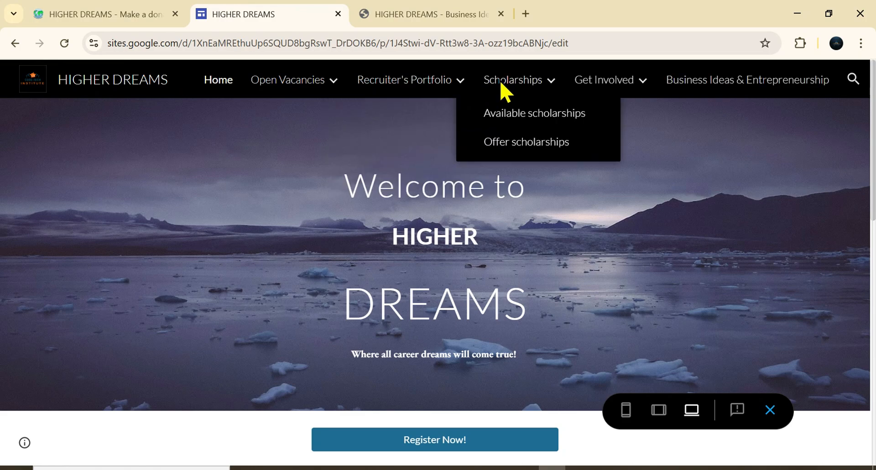